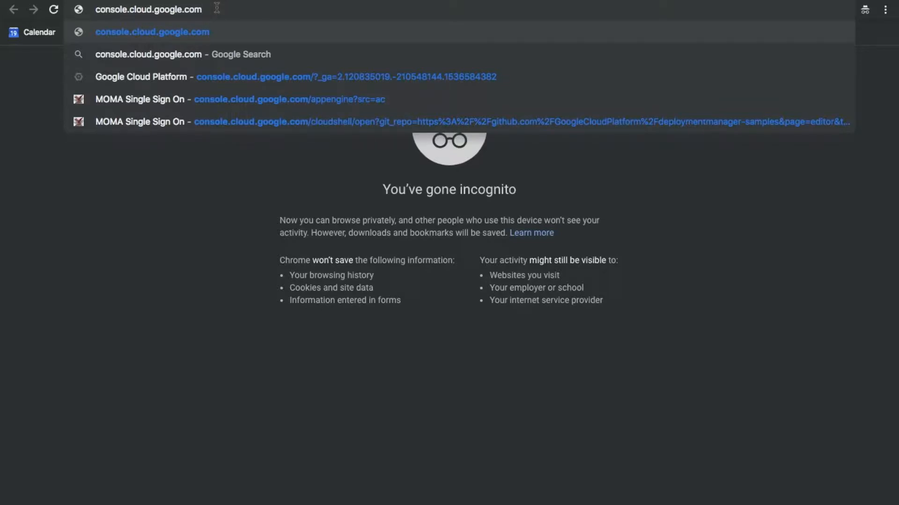
Open console.cloud.google.com and go to BigQuery in the Trial PEaaS project.
key(Return)
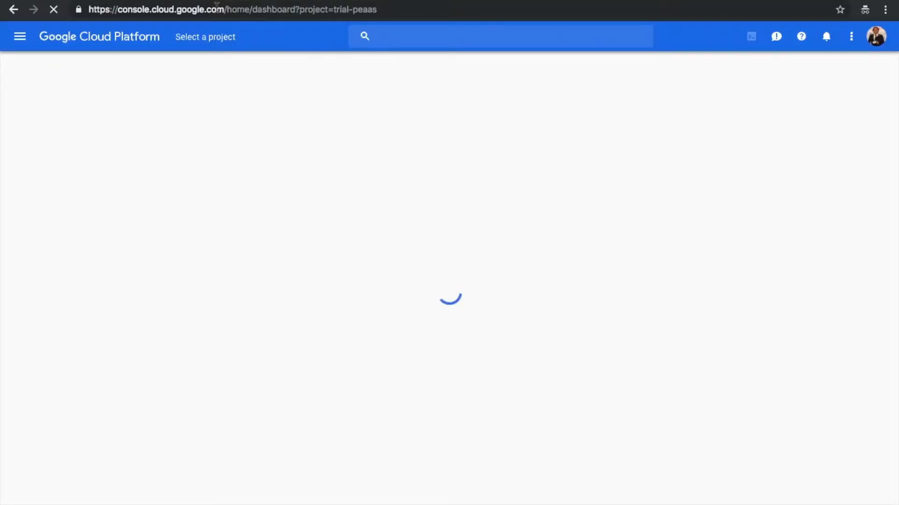
click(24, 36)
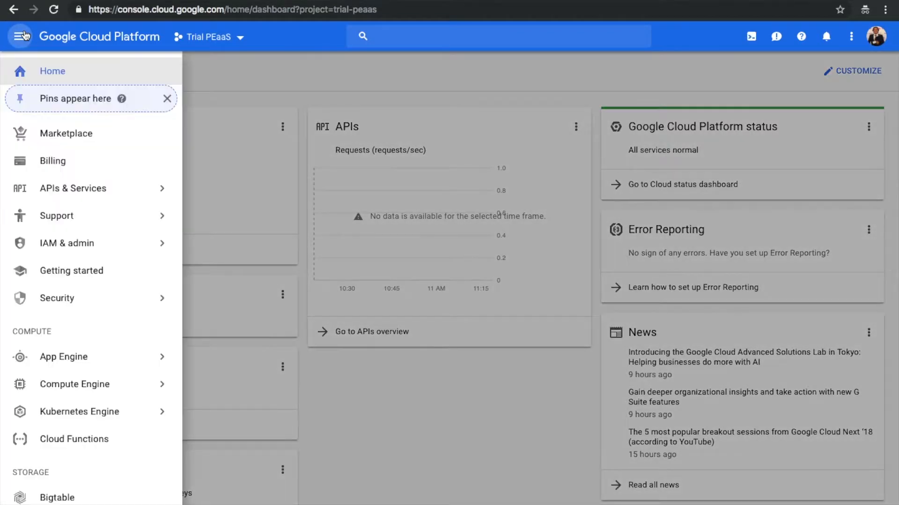
scroll(56, 151, down, 7)
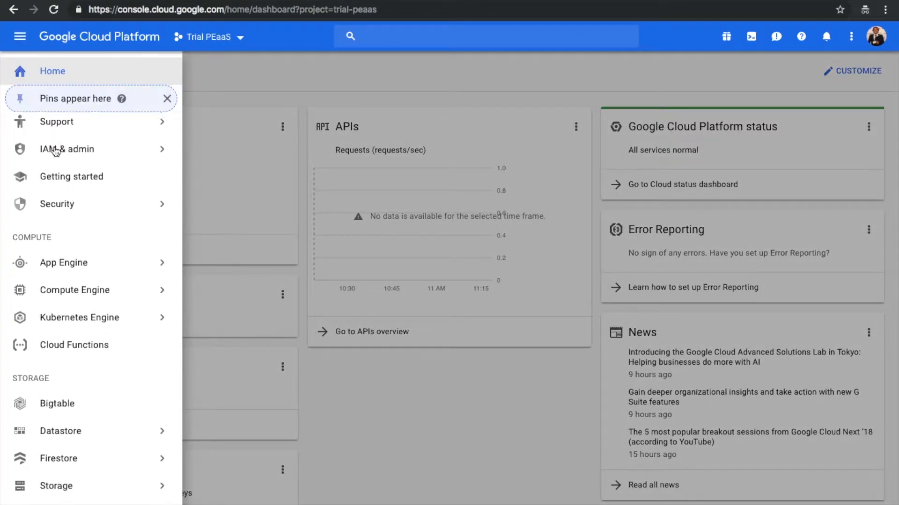
scroll(56, 150, down, 8)
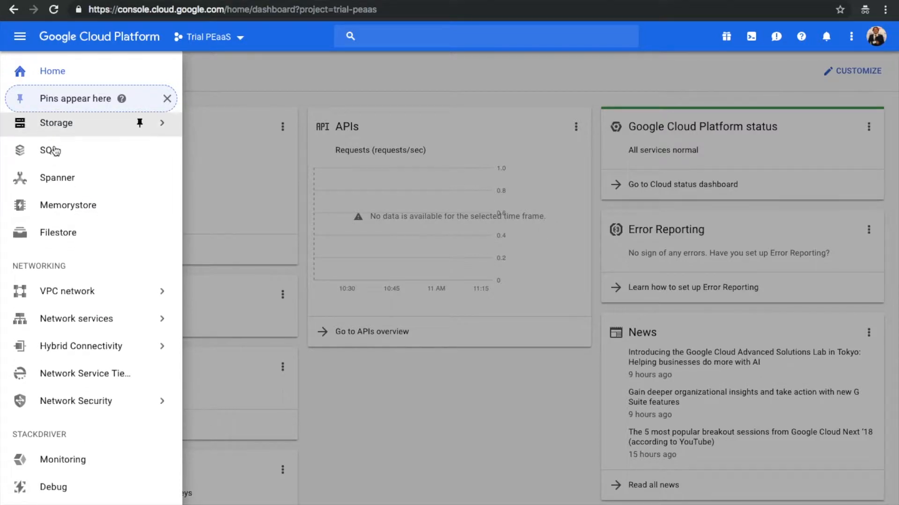
scroll(54, 149, down, 3)
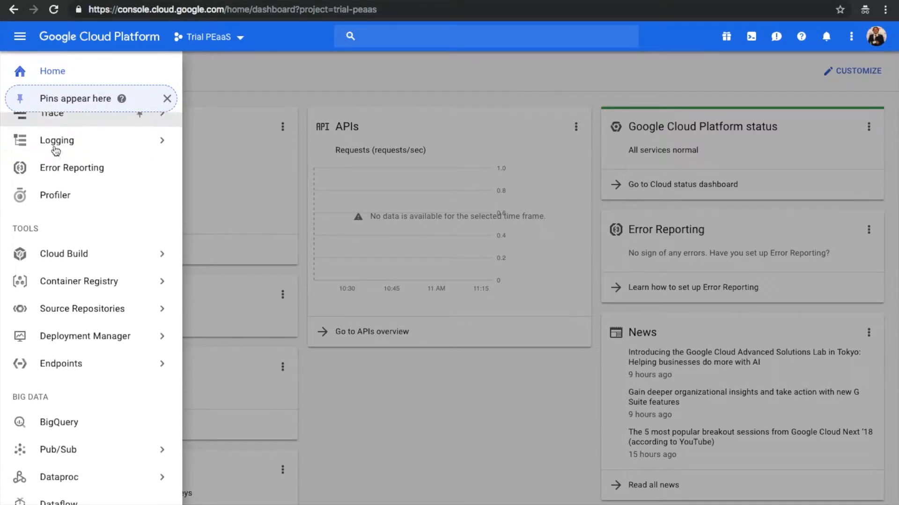
scroll(27, 408, down, 1)
click(45, 396)
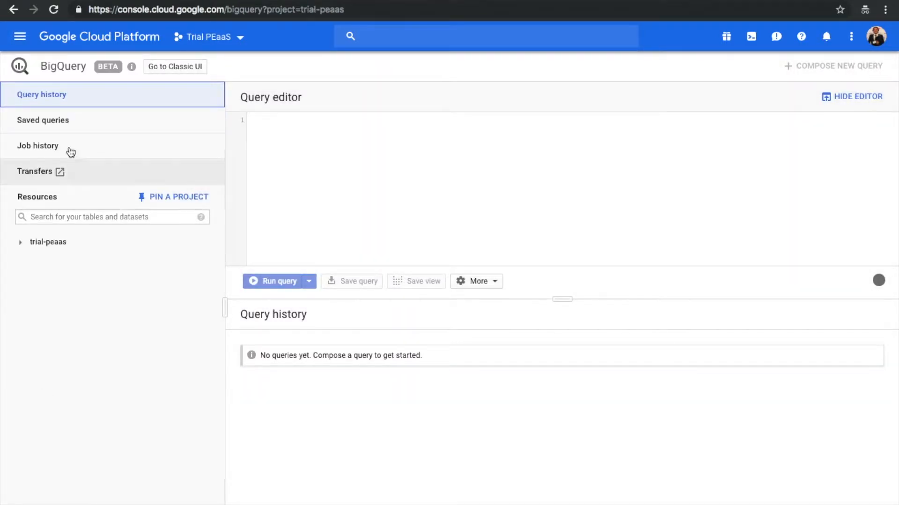
Switch to the classic BigQuery UI and expand the usa_names dataset under bigquery-public-data.
click(146, 68)
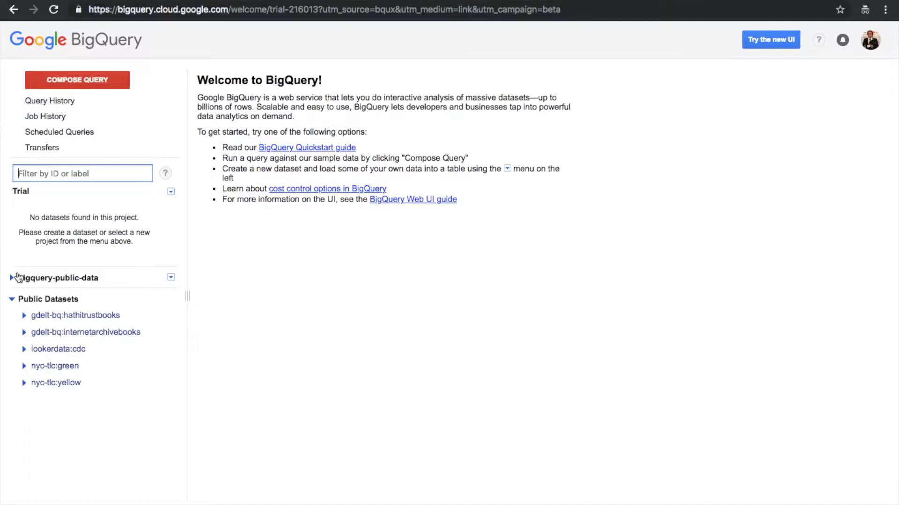
click(10, 280)
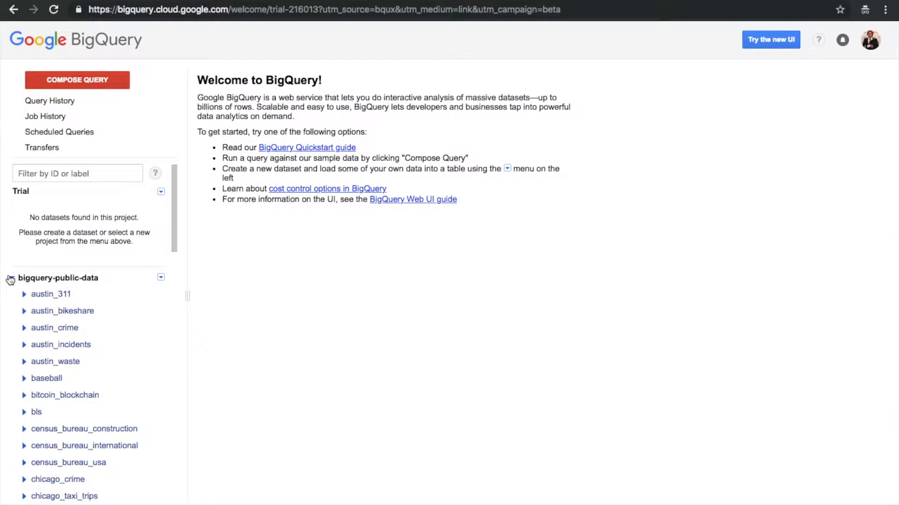
scroll(34, 277, down, 1)
scroll(34, 276, down, 3)
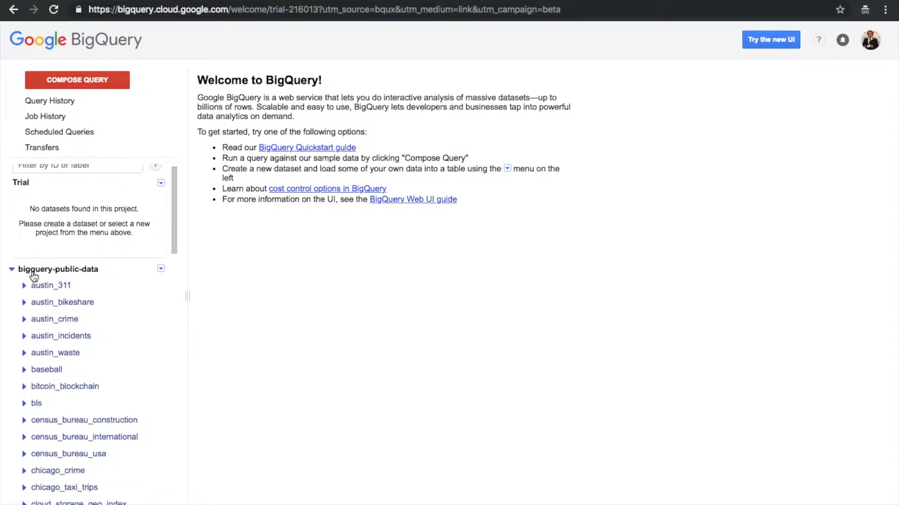
scroll(35, 275, down, 3)
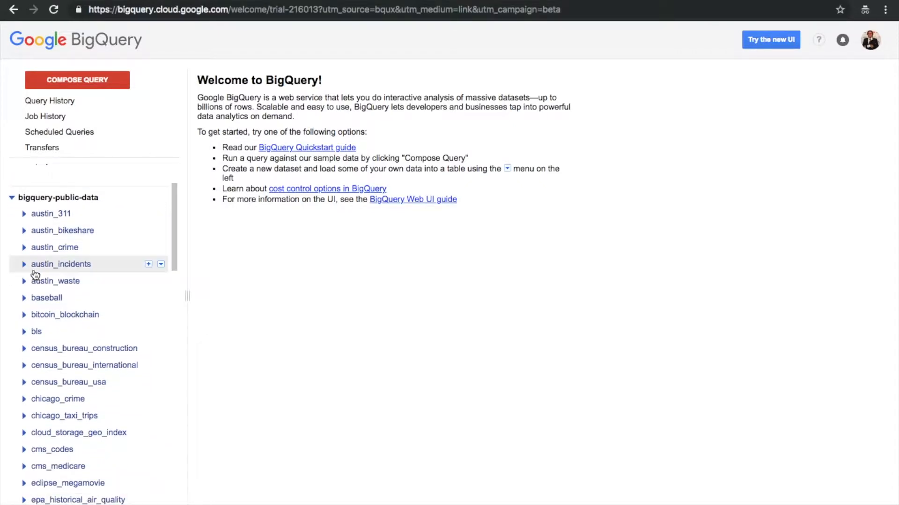
scroll(35, 275, down, 3)
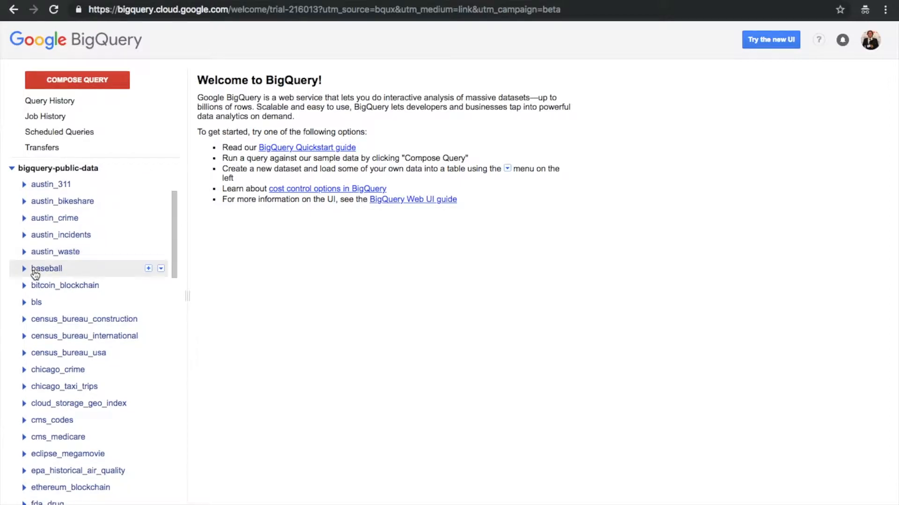
scroll(35, 275, down, 15)
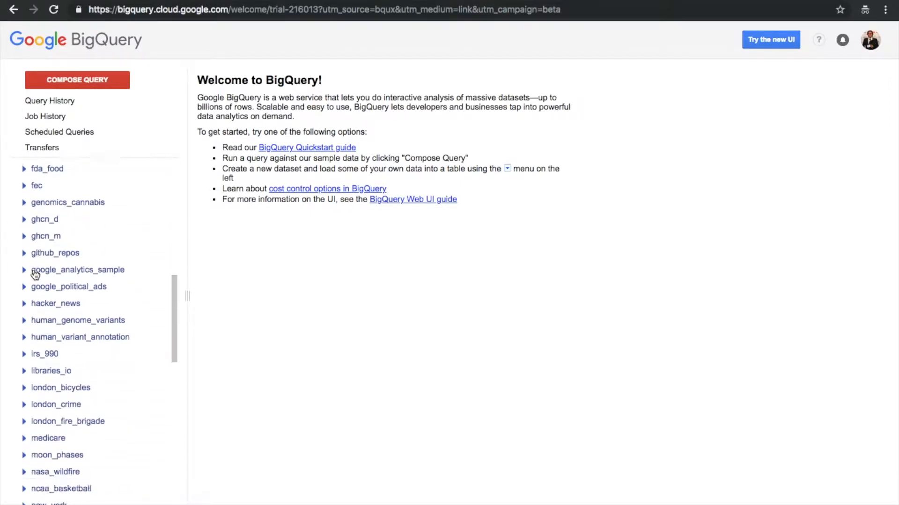
scroll(35, 275, down, 10)
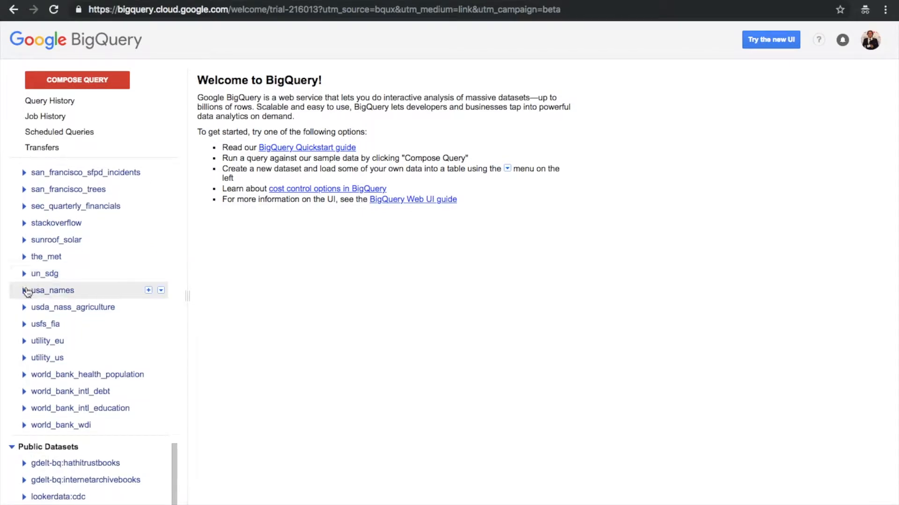
click(24, 290)
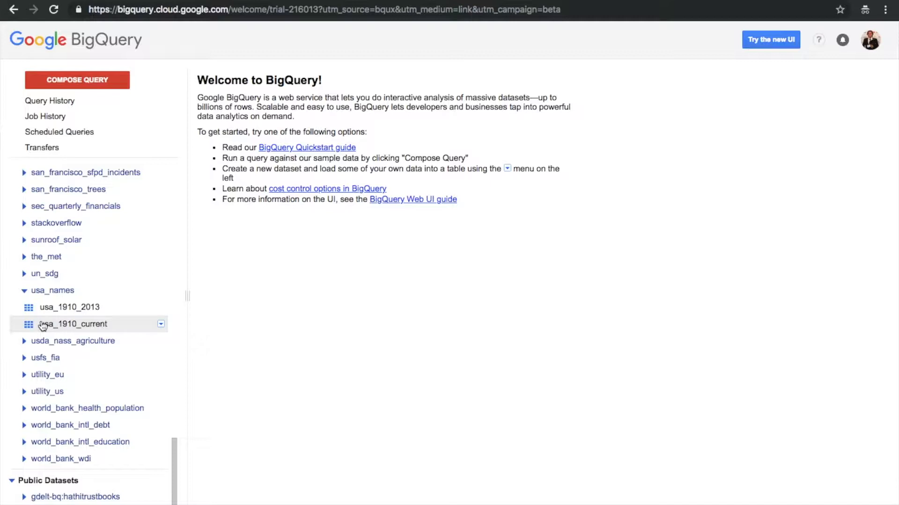
Examine the schema, details and data preview of the usa_1910_current table.
click(43, 327)
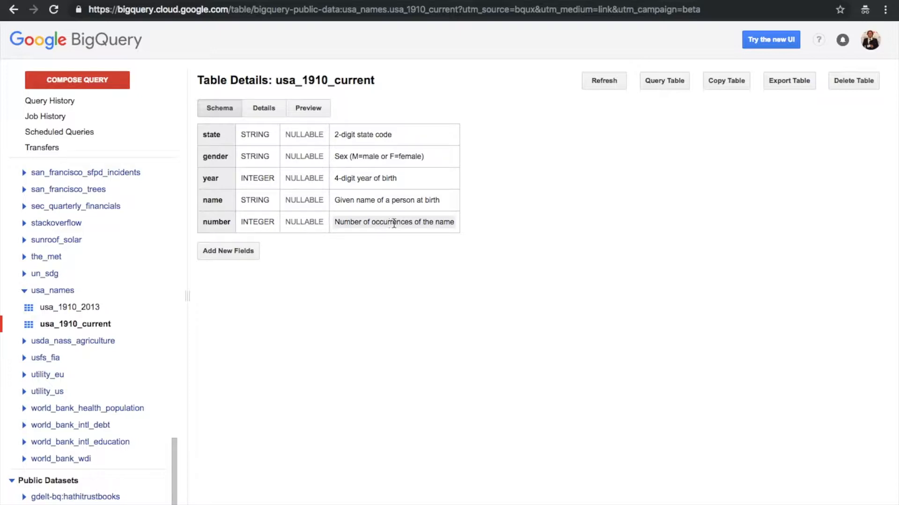
click(268, 115)
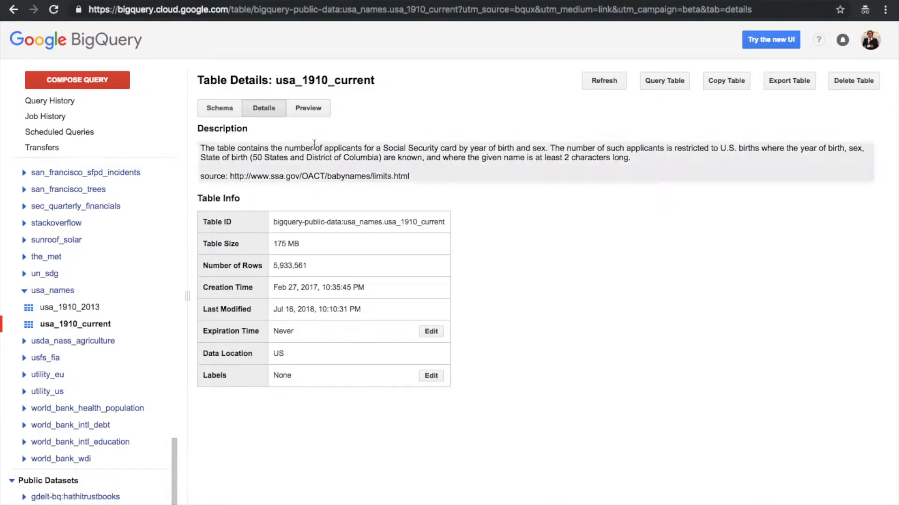
click(312, 109)
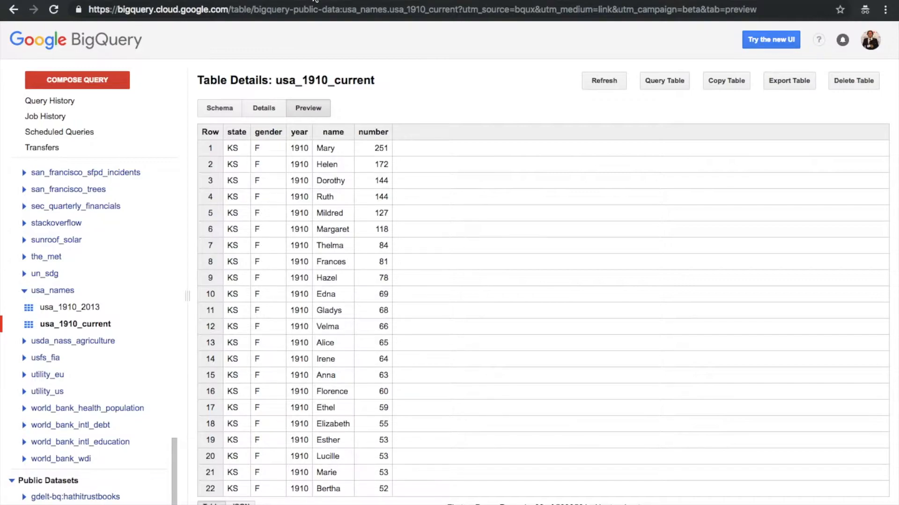
Open the Google Data Studio reports page in a new incognito page and dismiss the account and privacy settings without saving.
key(ctrl+shift+n)
text(dats)
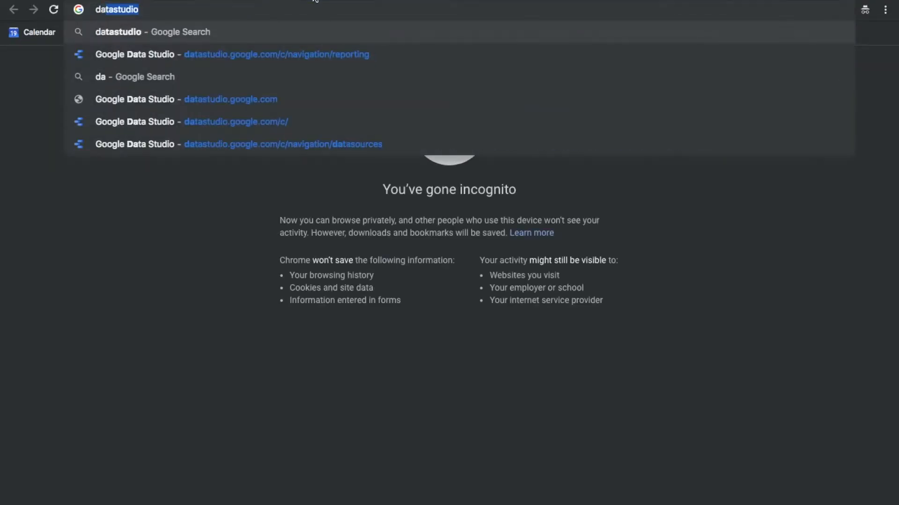
key(BackSpace)
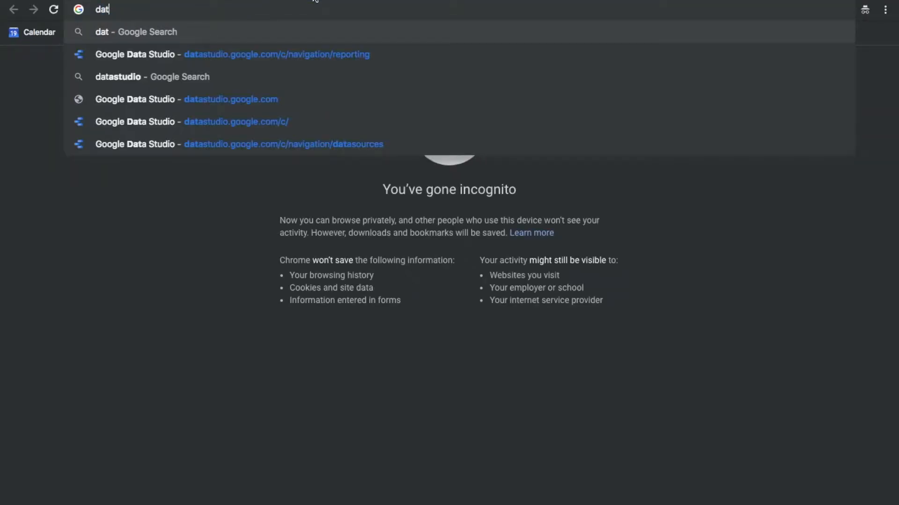
click(293, 54)
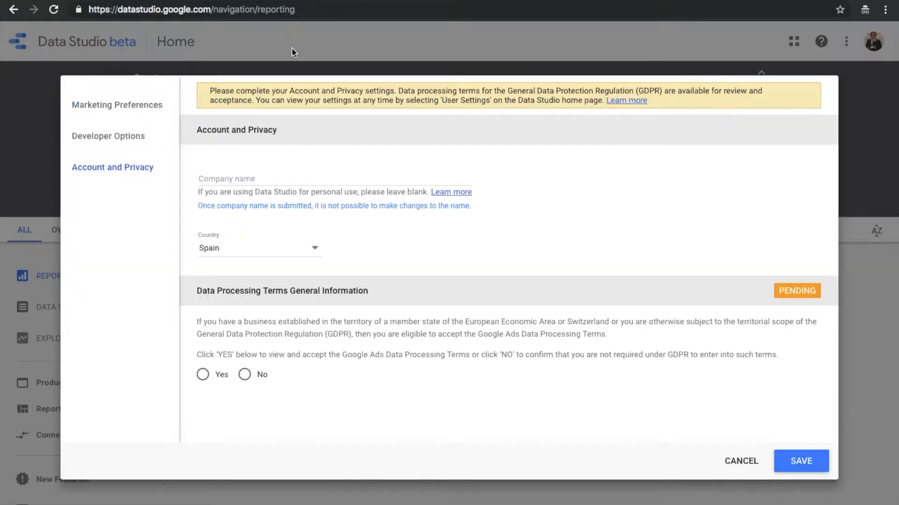
click(753, 468)
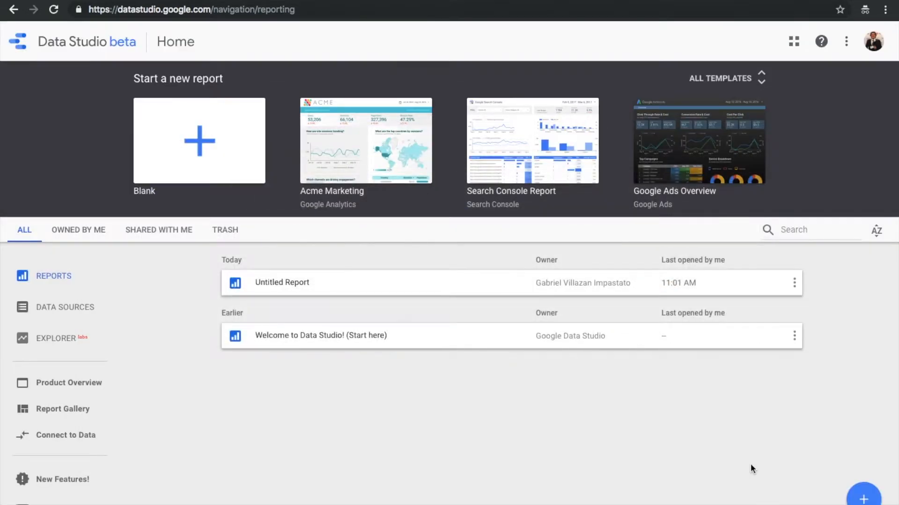
Create a blank report and name it USA Names.
click(222, 147)
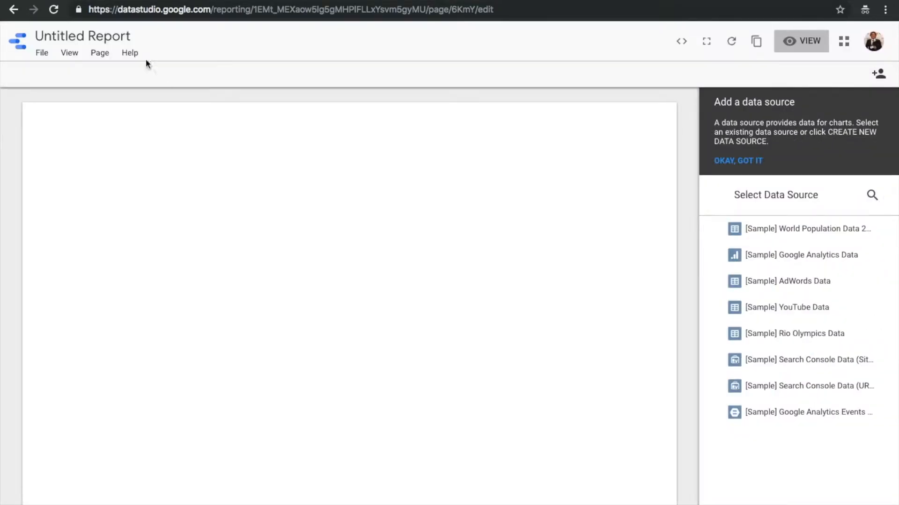
double_click(116, 36)
triple_click(117, 36)
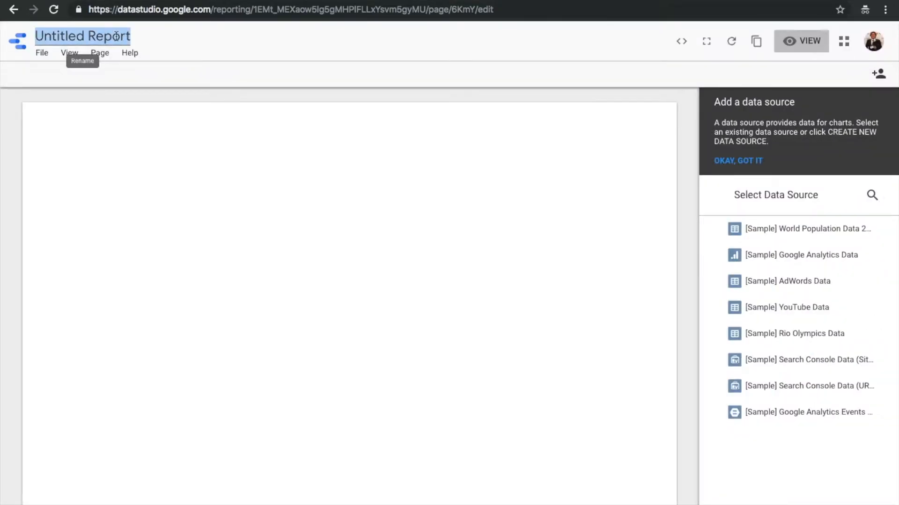
text(USA)
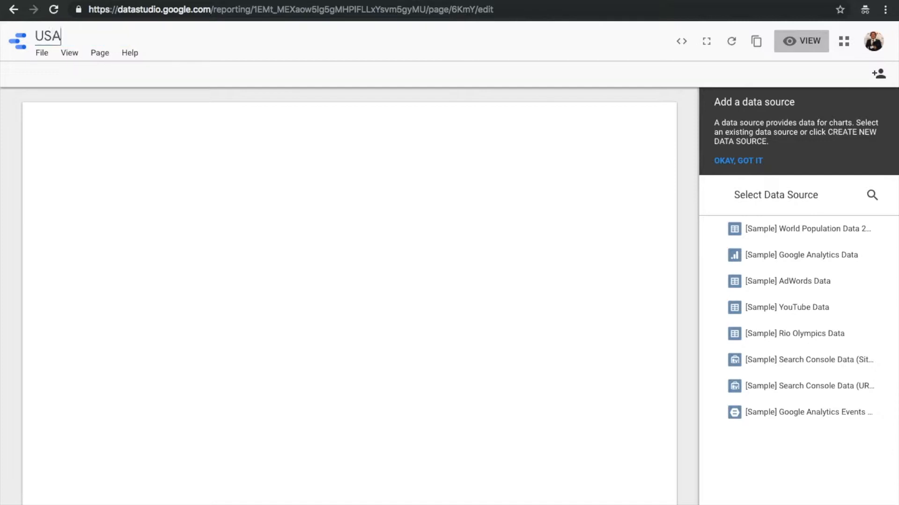
text( Names)
Start creating a new data source for the report and look through the available Google connectors.
click(778, 504)
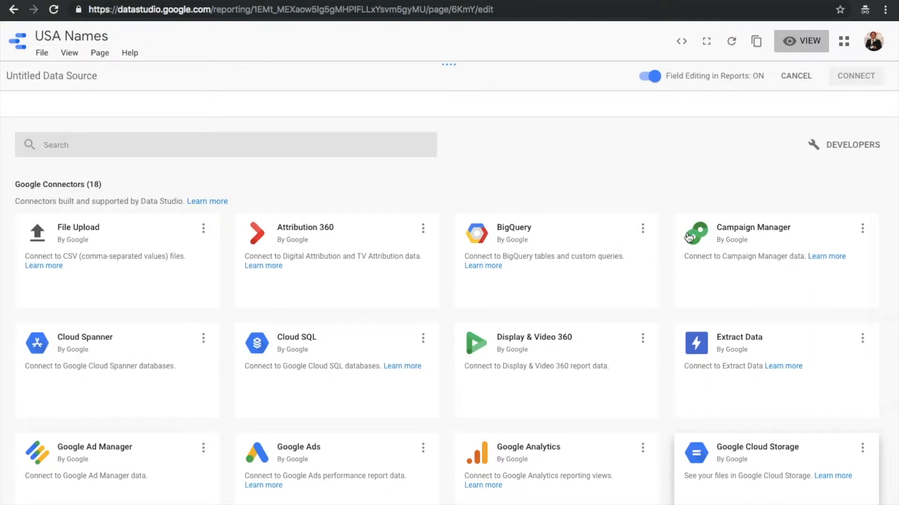
mouse_move(686, 237)
scroll(686, 237, down, 1)
scroll(687, 237, up, 1)
mouse_move(139, 219)
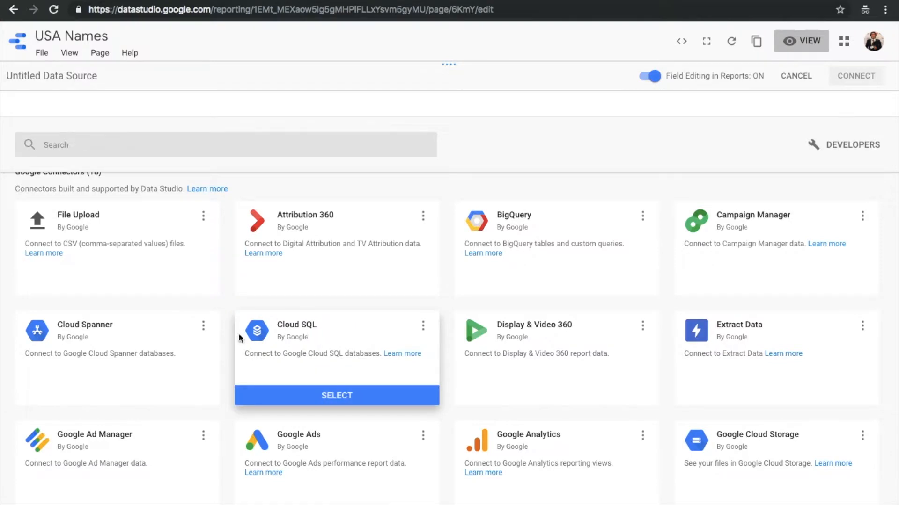
scroll(224, 363, down, 1)
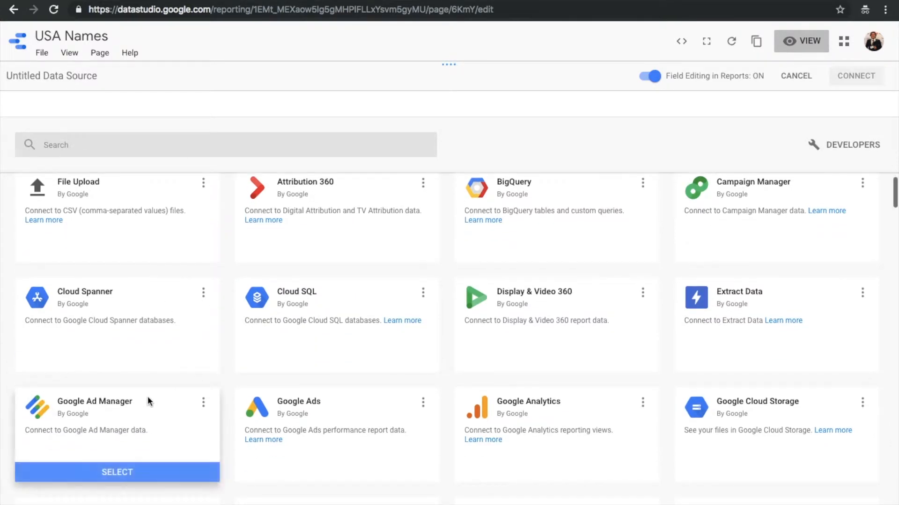
scroll(337, 374, down, 2)
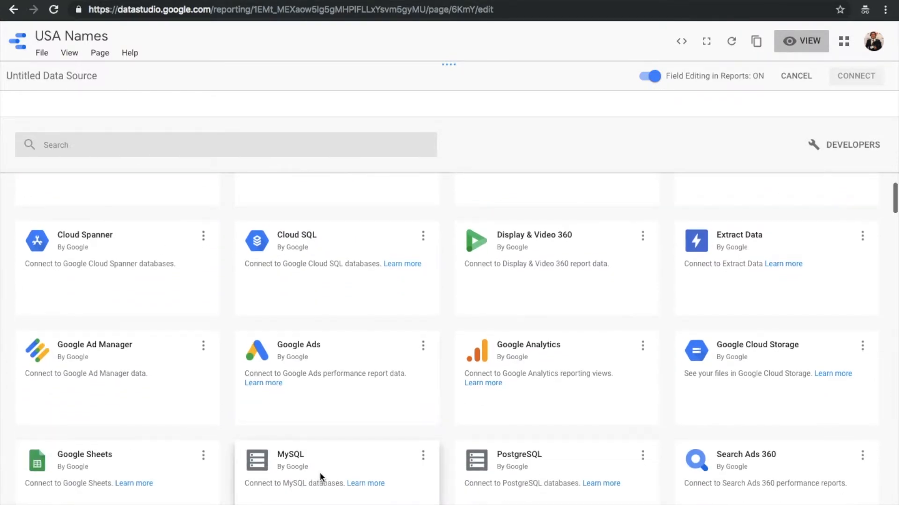
scroll(319, 473, down, 1)
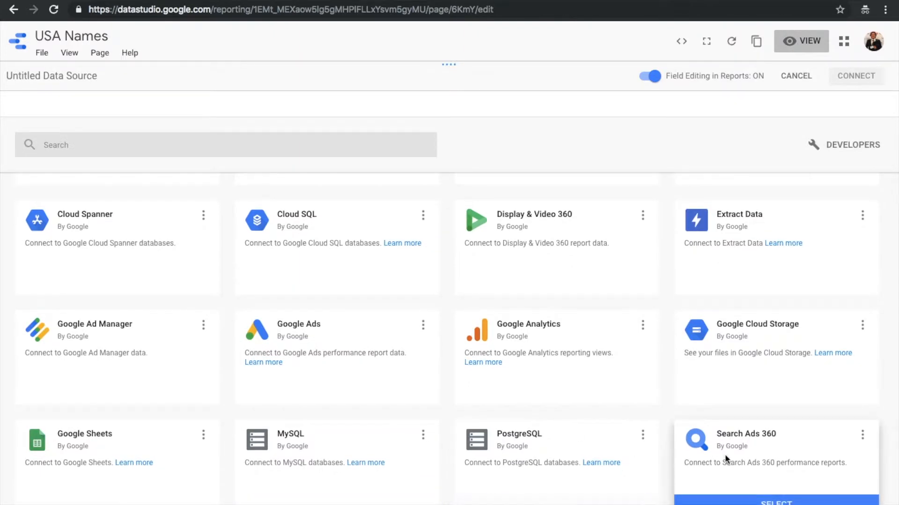
scroll(724, 454, down, 3)
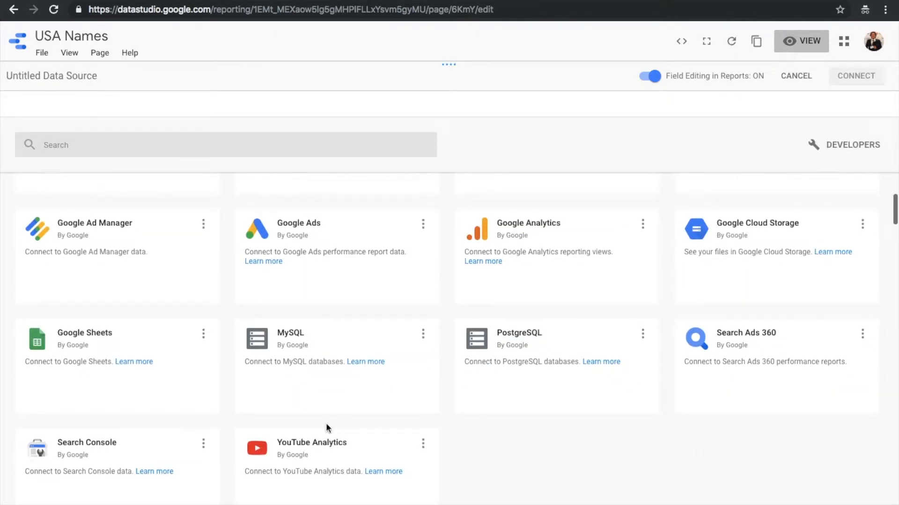
scroll(136, 421, up, 5)
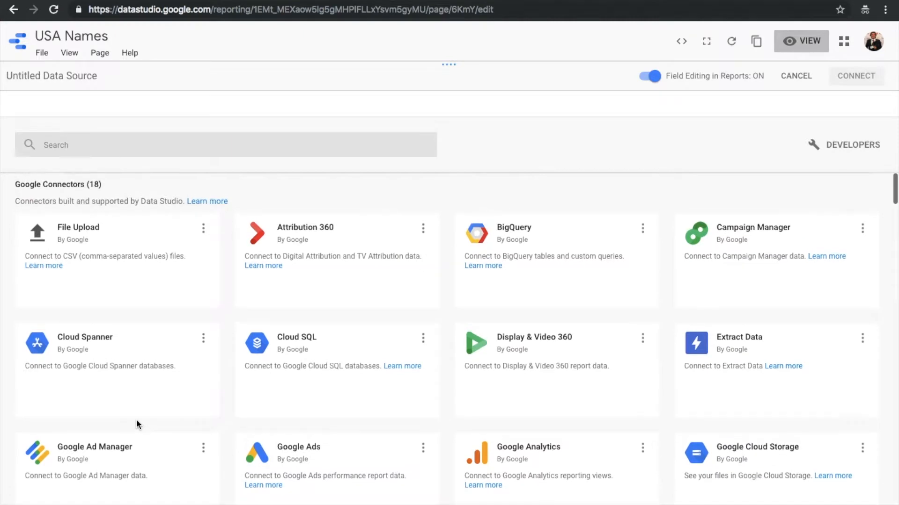
Choose the BigQuery connector, check the Trial project for datasets, and switch to the public datasets.
mouse_move(543, 225)
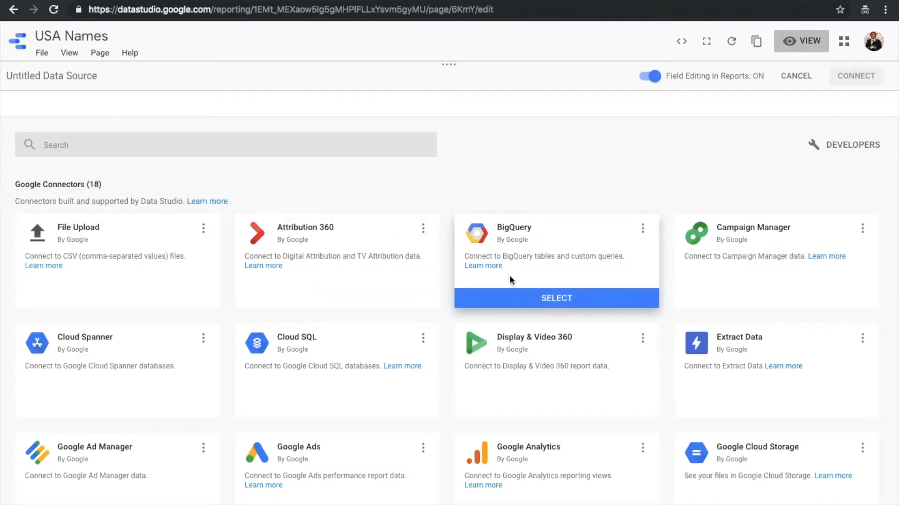
click(503, 301)
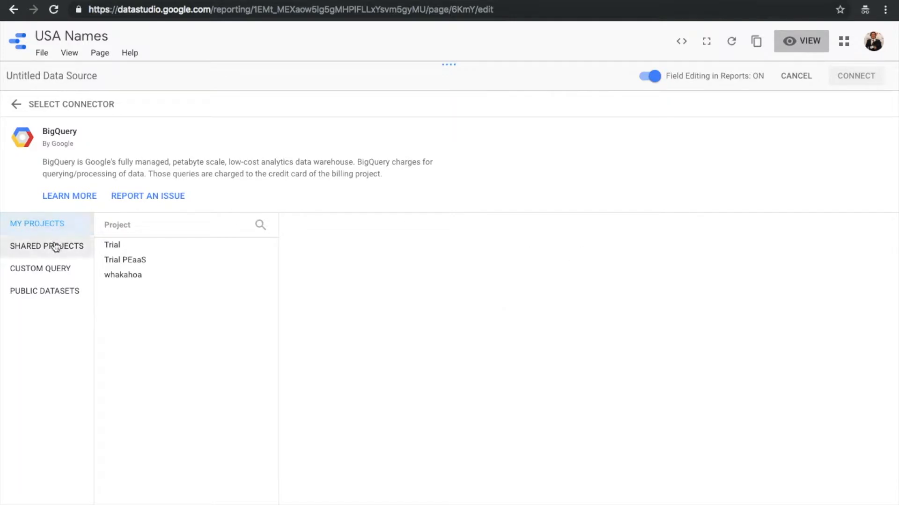
click(114, 246)
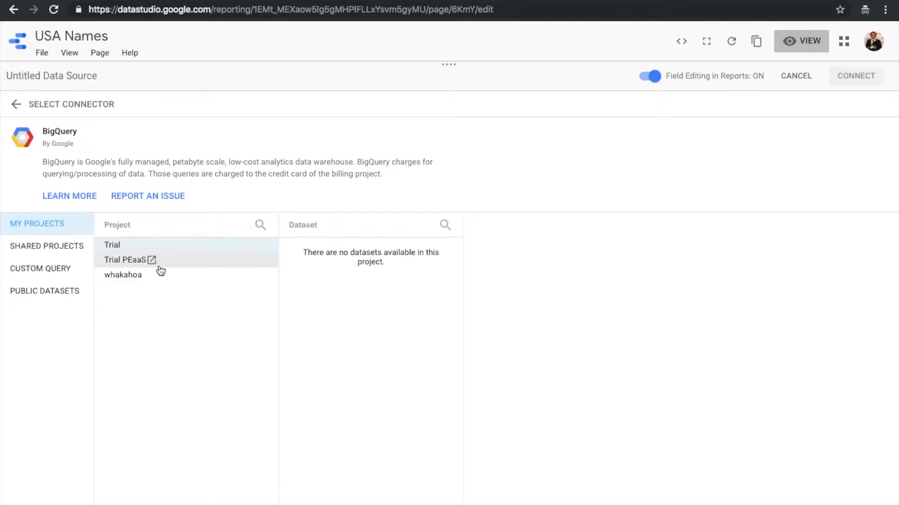
click(47, 291)
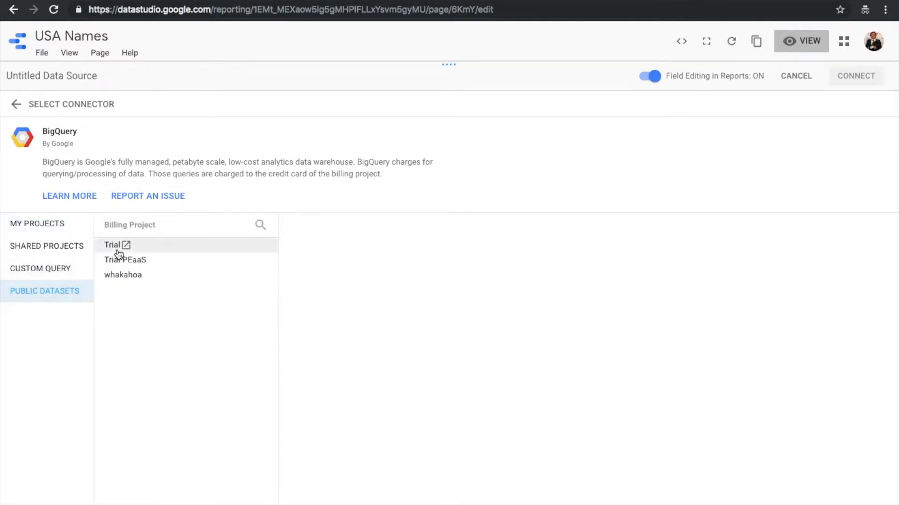
Connect to the usa_1910_current table of the usa_names public dataset, using Trial as the billing project.
click(117, 249)
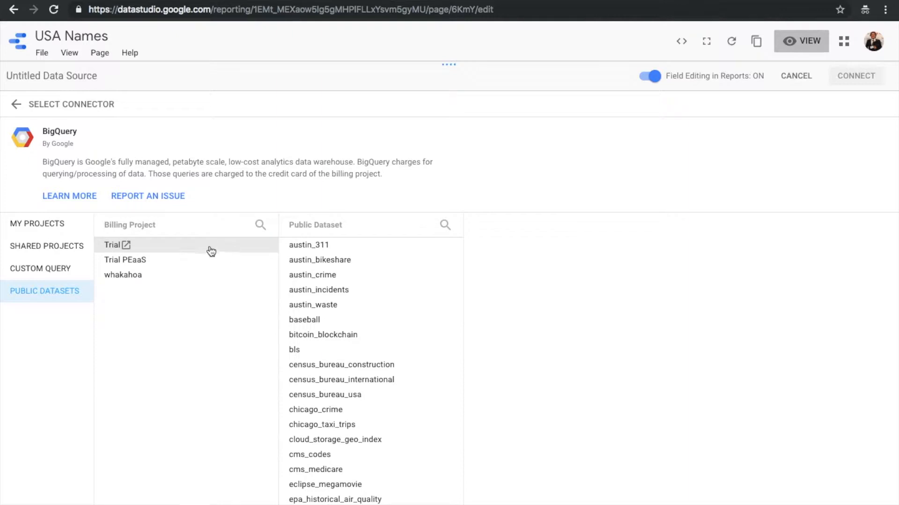
scroll(337, 293, down, 9)
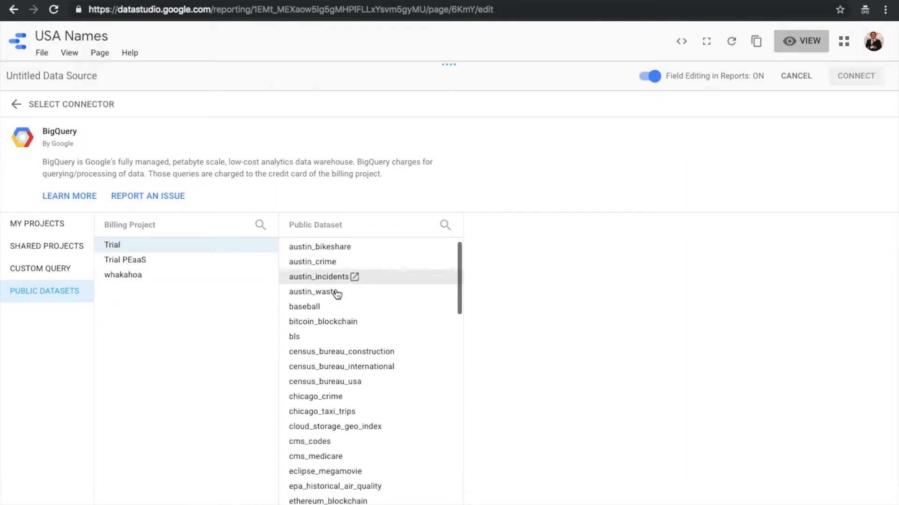
scroll(336, 294, down, 10)
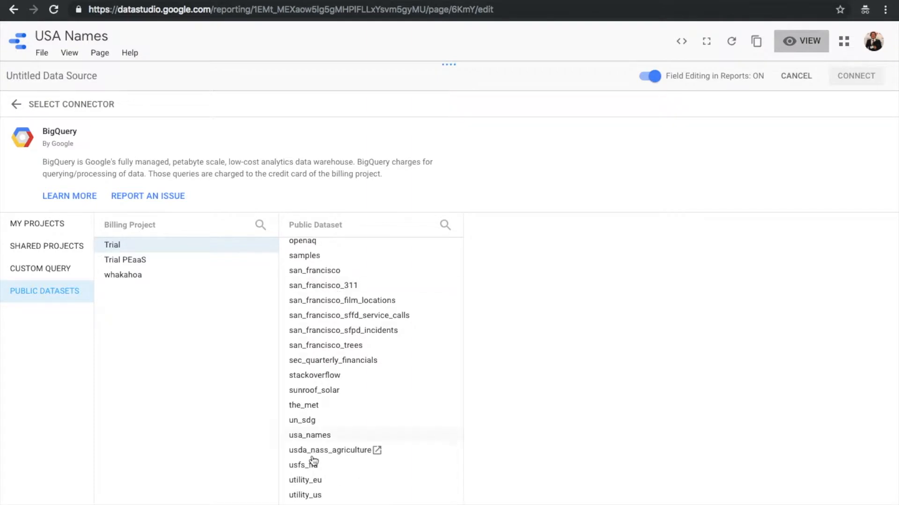
click(310, 440)
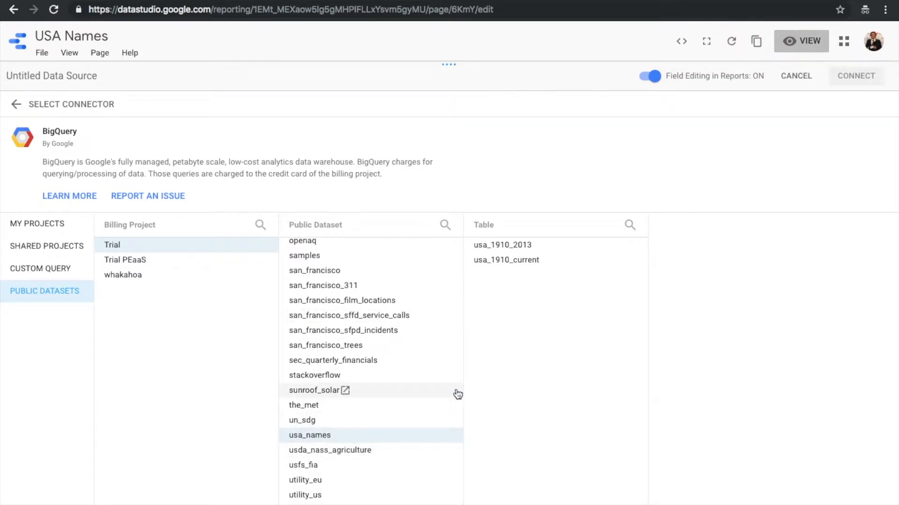
click(515, 265)
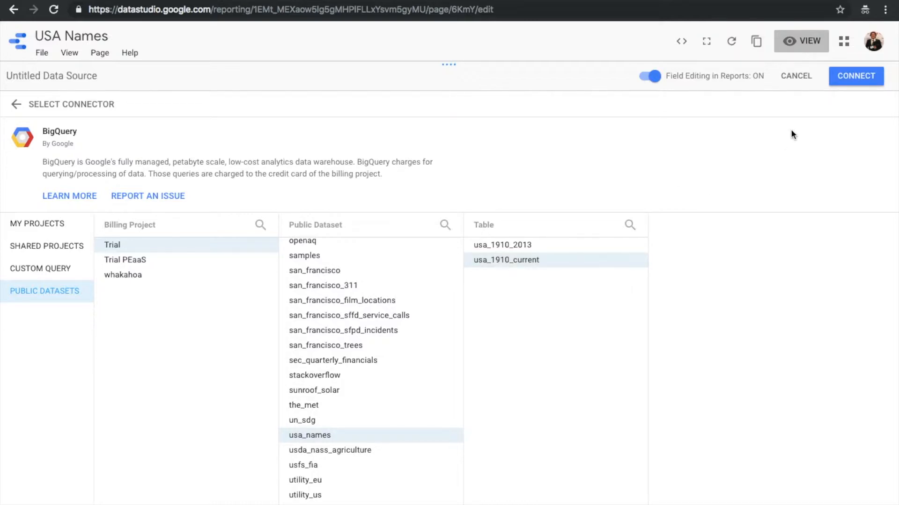
click(857, 80)
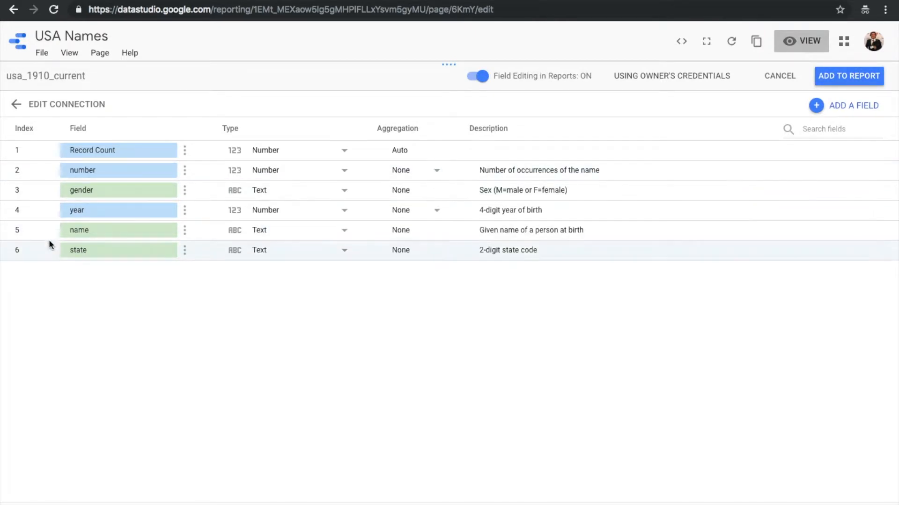
Add the usa_1910_current data source to the report and allow Google Data Studio to access the Google Drive files.
click(841, 77)
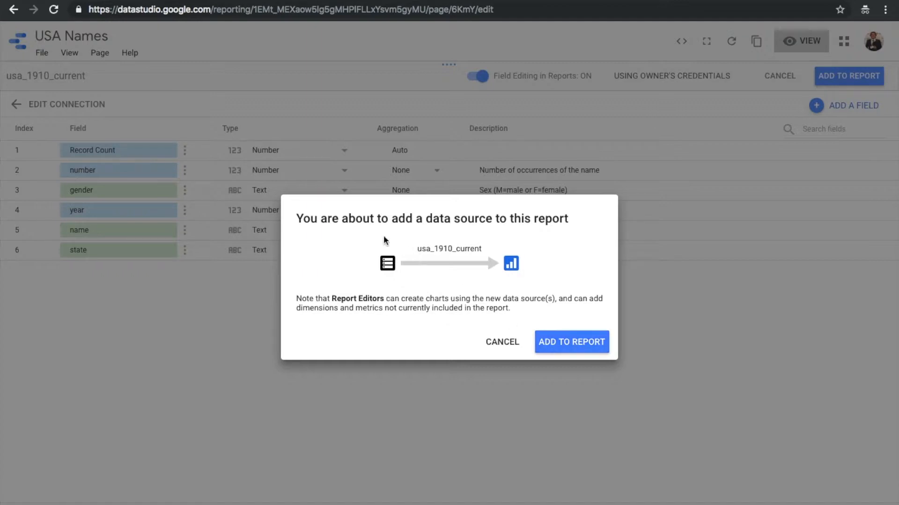
click(558, 347)
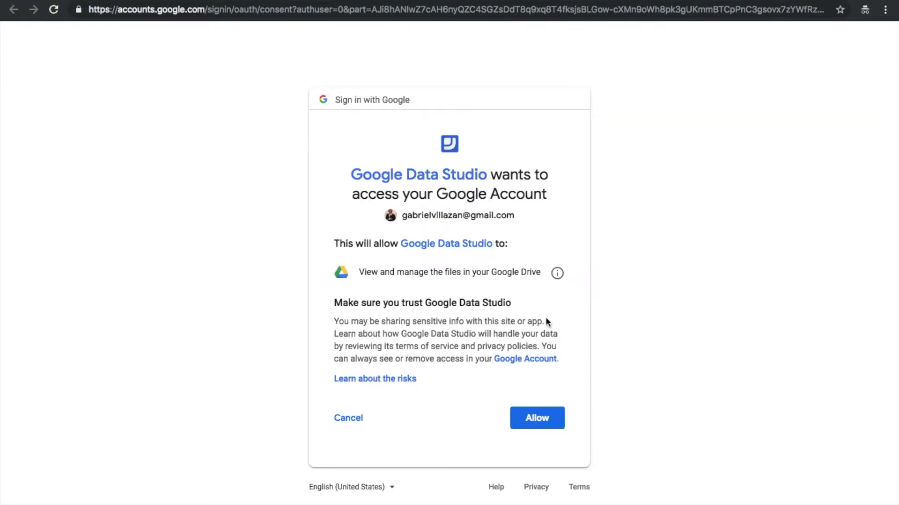
click(546, 412)
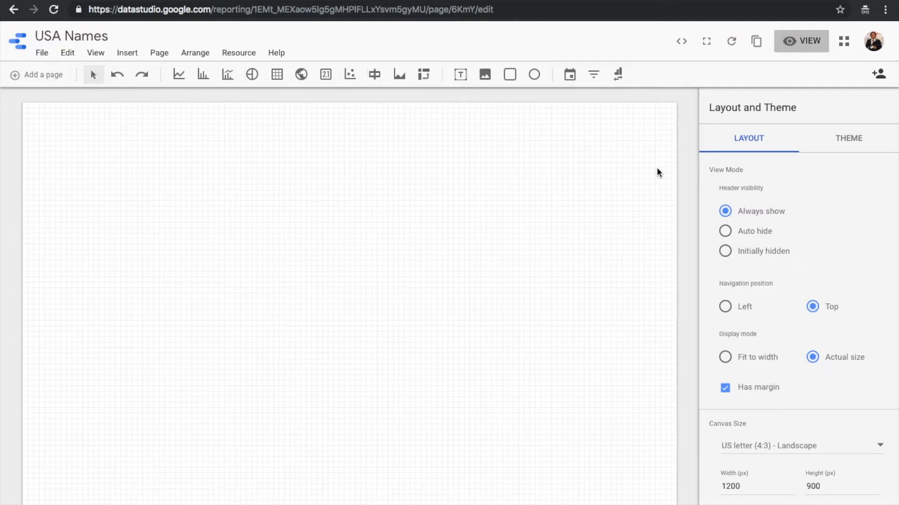
Change the report theme to Simple Dark and look through the layout settings.
click(847, 146)
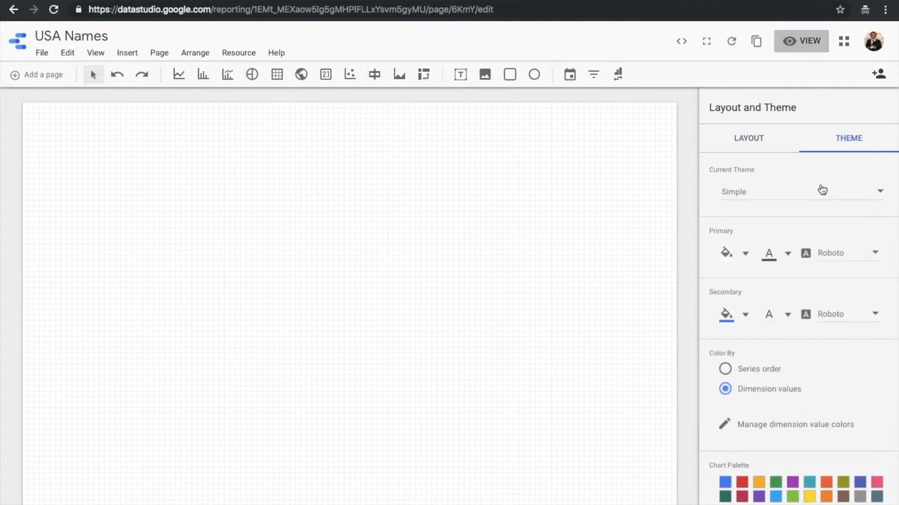
click(820, 190)
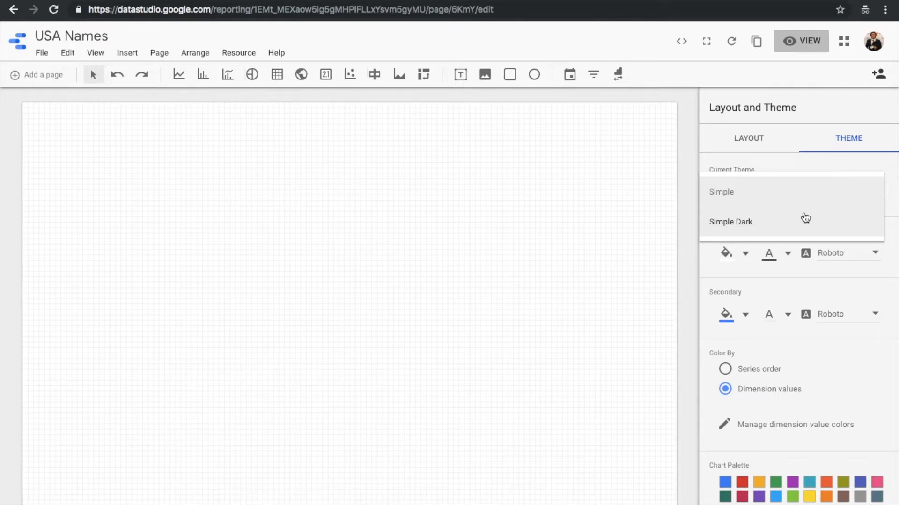
click(805, 219)
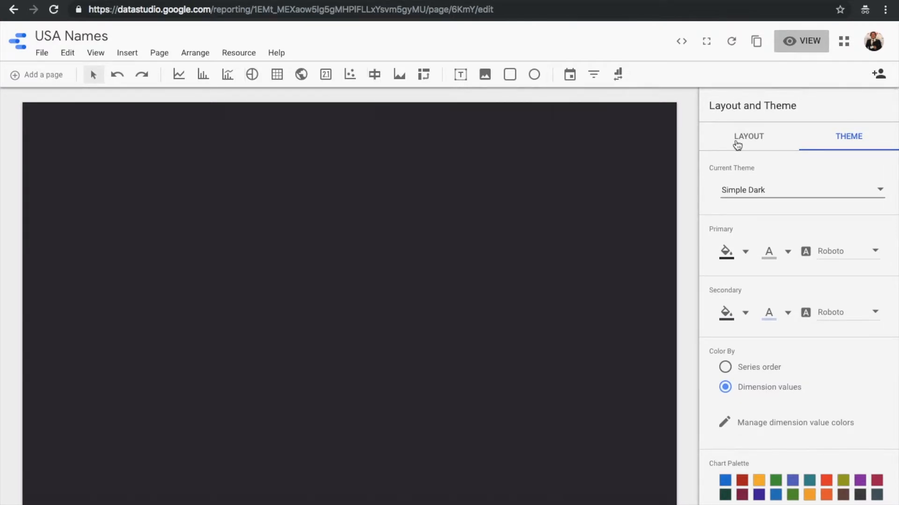
click(737, 145)
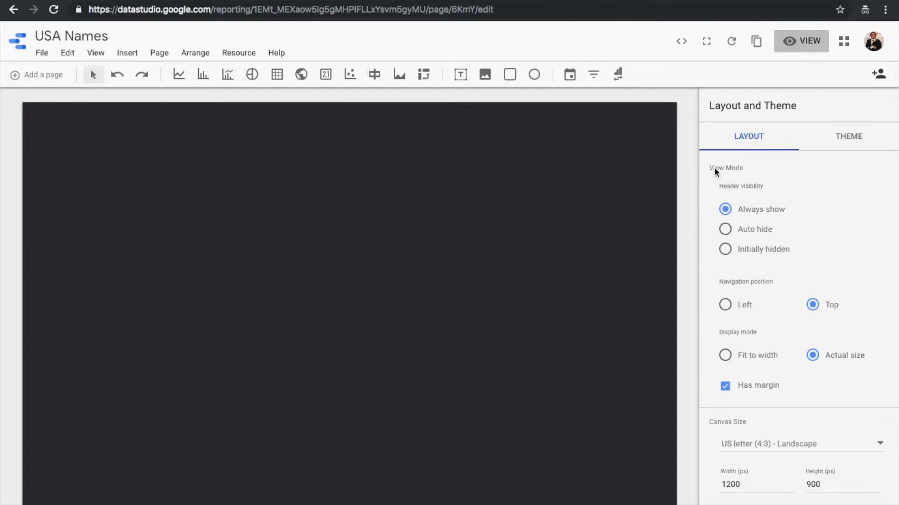
scroll(702, 189, down, 3)
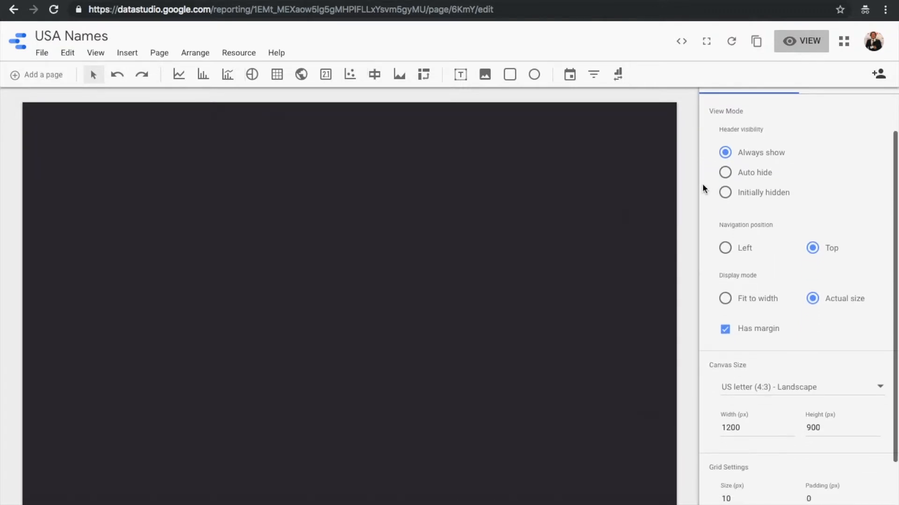
scroll(703, 189, up, 3)
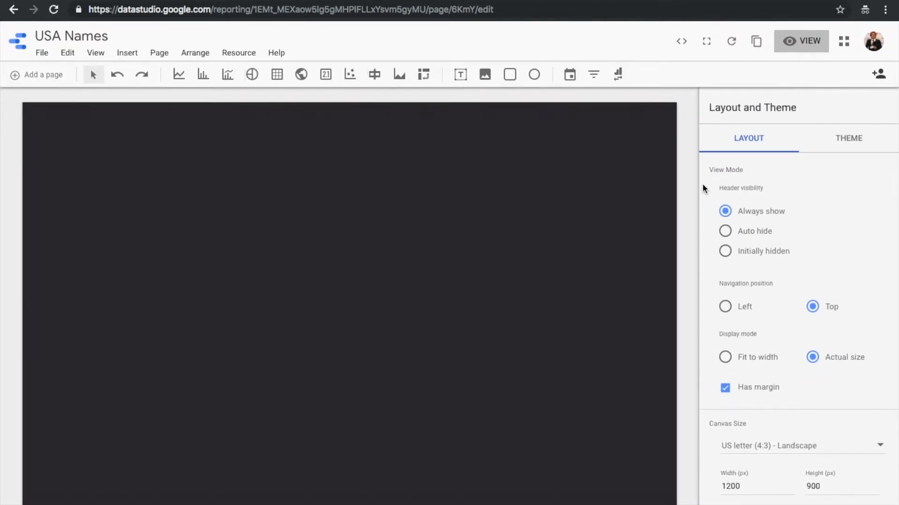
scroll(540, 165, down, 1)
scroll(539, 165, up, 1)
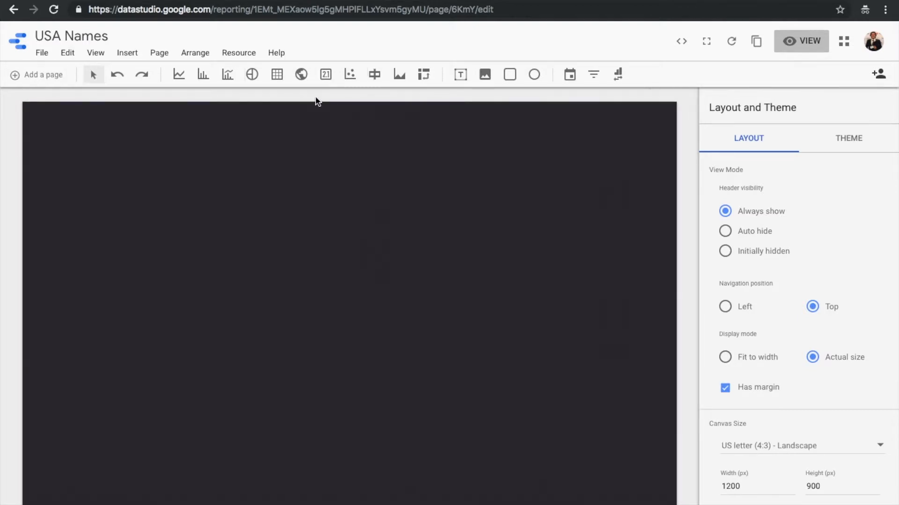
Draw a geo map in the upper-left area of the report page and set state as its dimension.
click(301, 74)
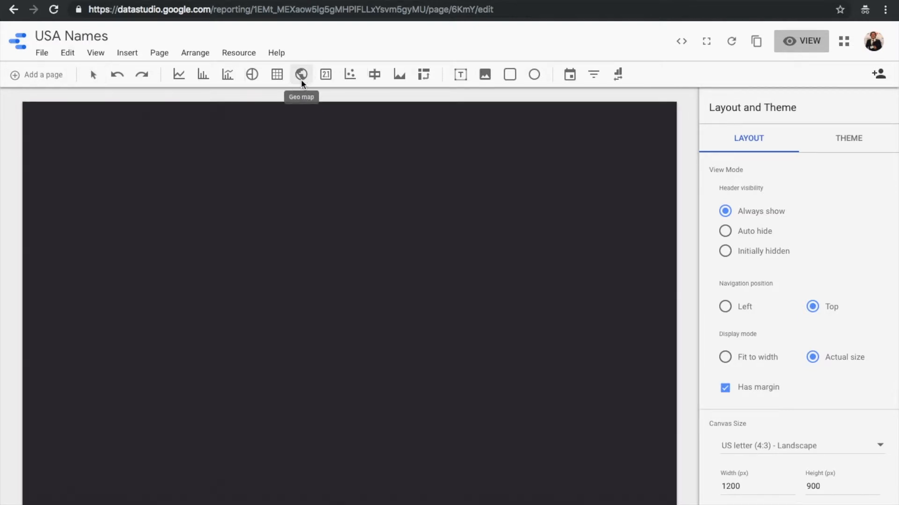
drag(35, 113, 294, 285)
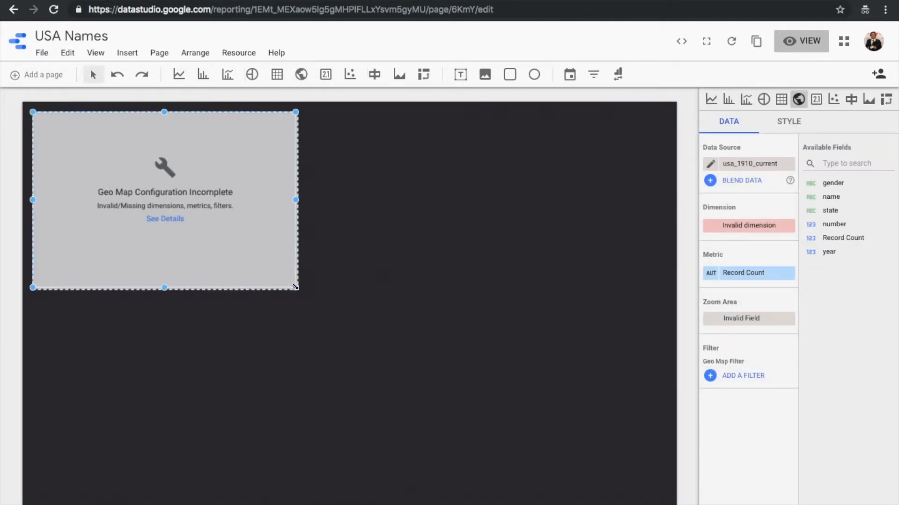
drag(829, 239, 830, 243)
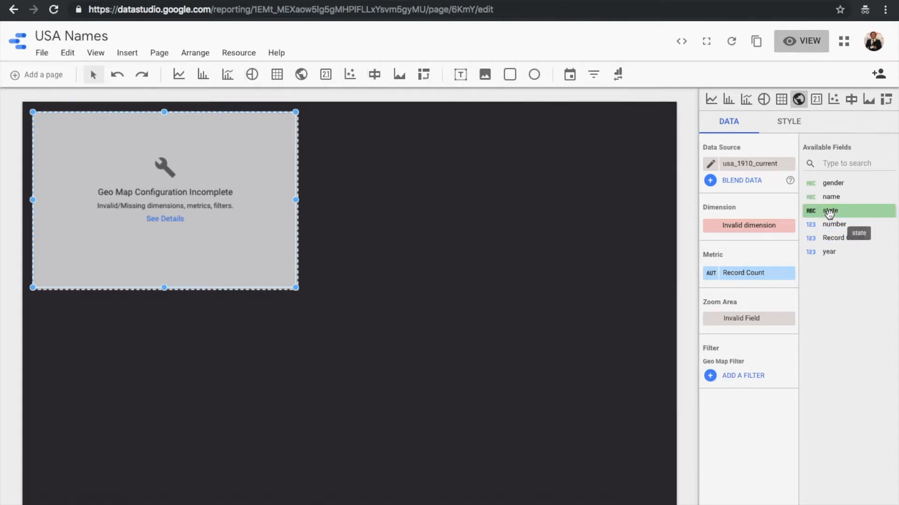
drag(828, 214, 748, 227)
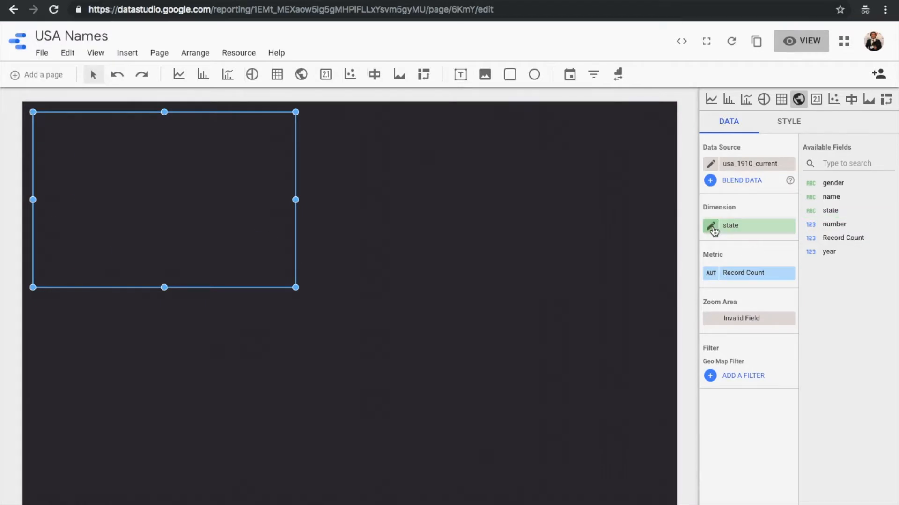
Set the data type of the map's state dimension to the geographic type Region Code.
click(712, 227)
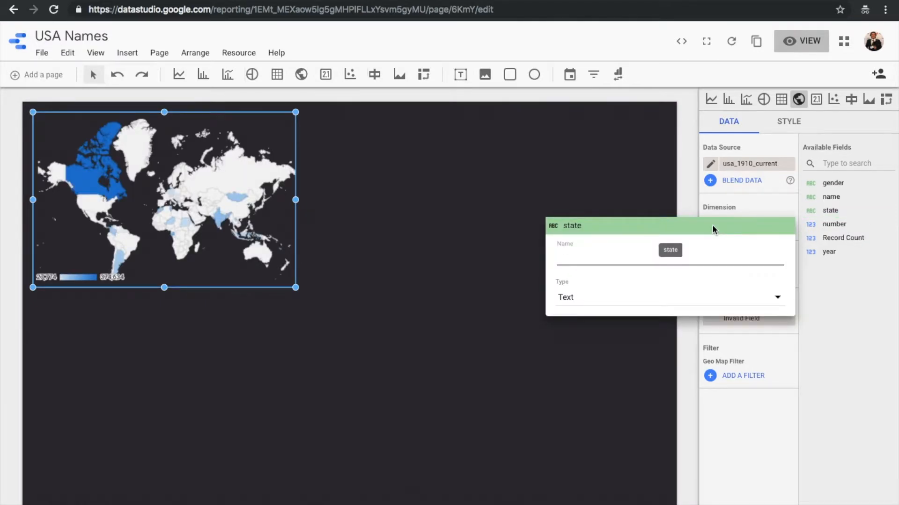
click(679, 303)
mouse_move(679, 306)
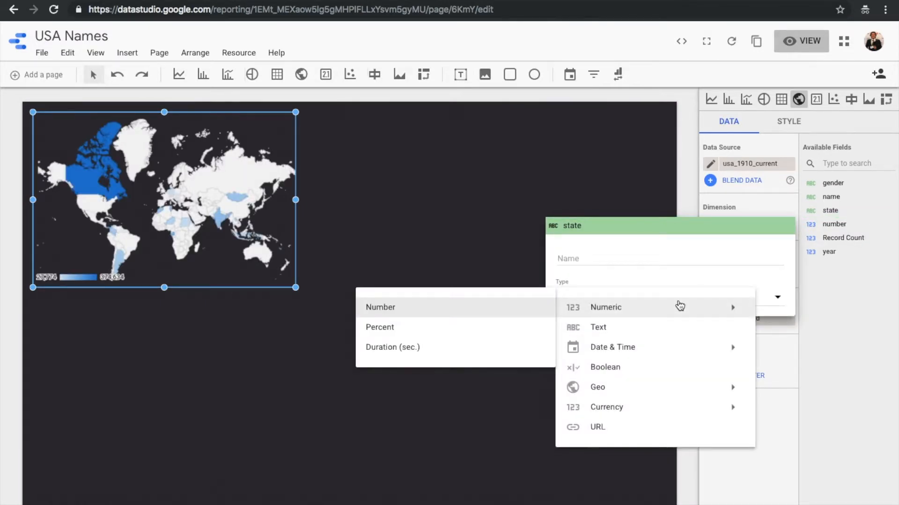
mouse_move(638, 388)
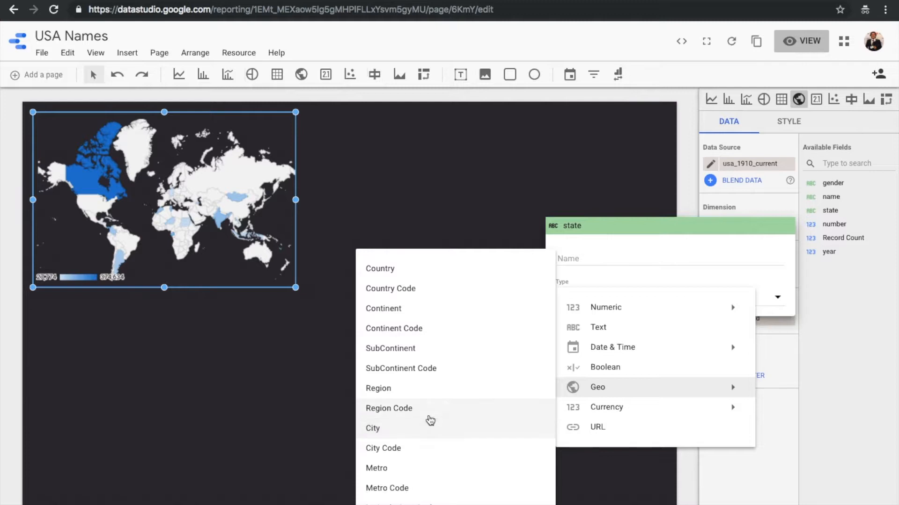
click(427, 416)
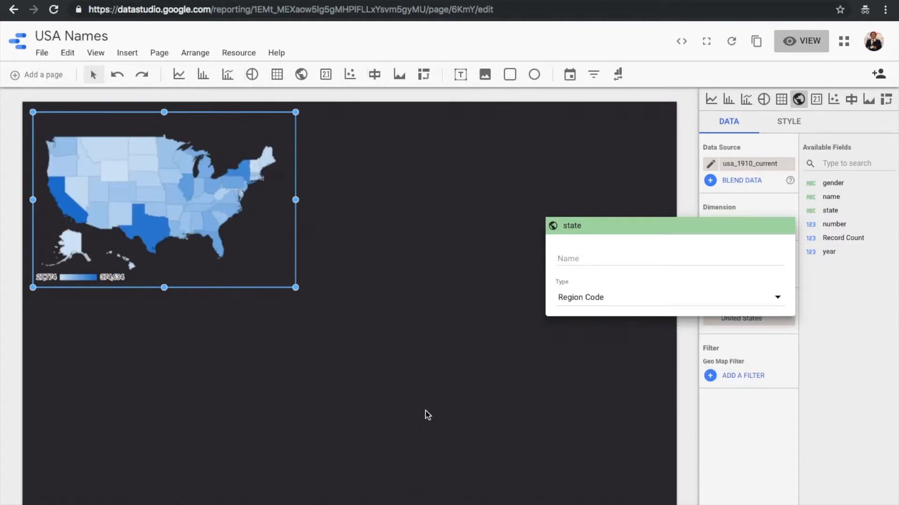
click(533, 234)
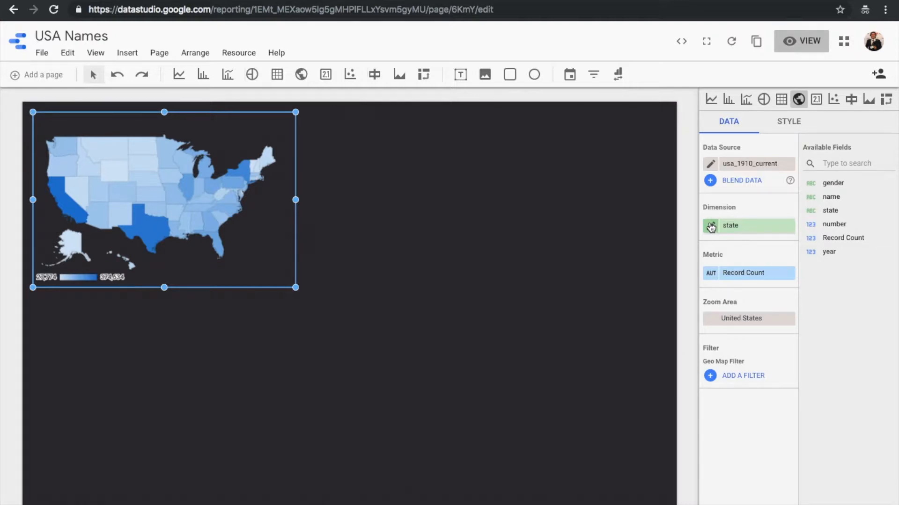
Move the geo map to the upper-right area of the page and check its available metrics without changing them.
drag(248, 129, 608, 146)
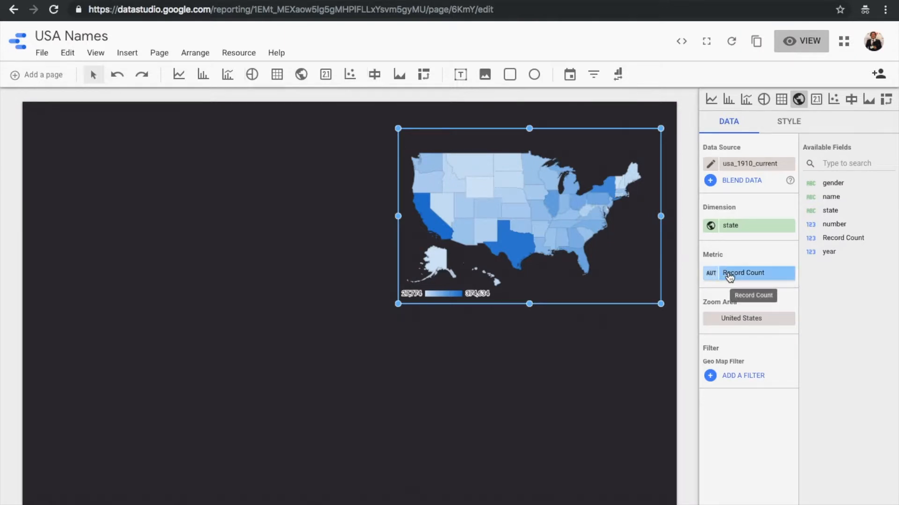
click(729, 276)
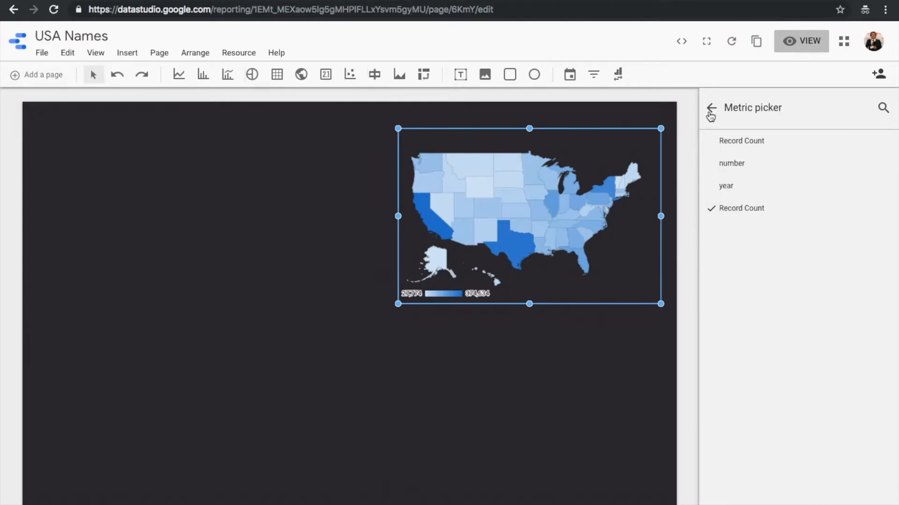
click(710, 109)
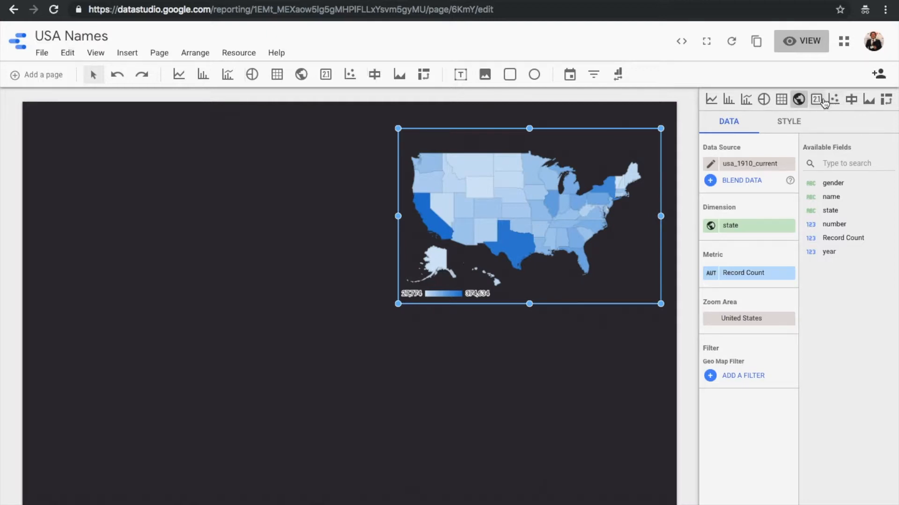
click(811, 100)
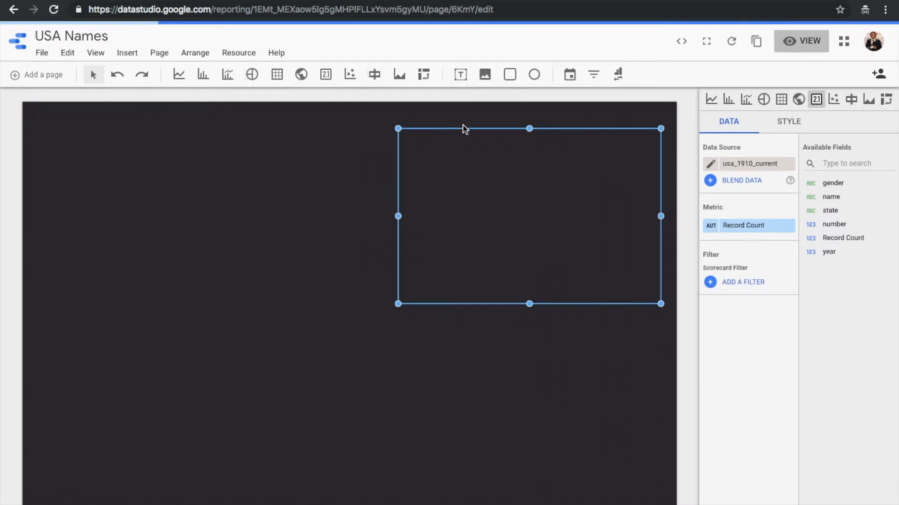
key(super+z)
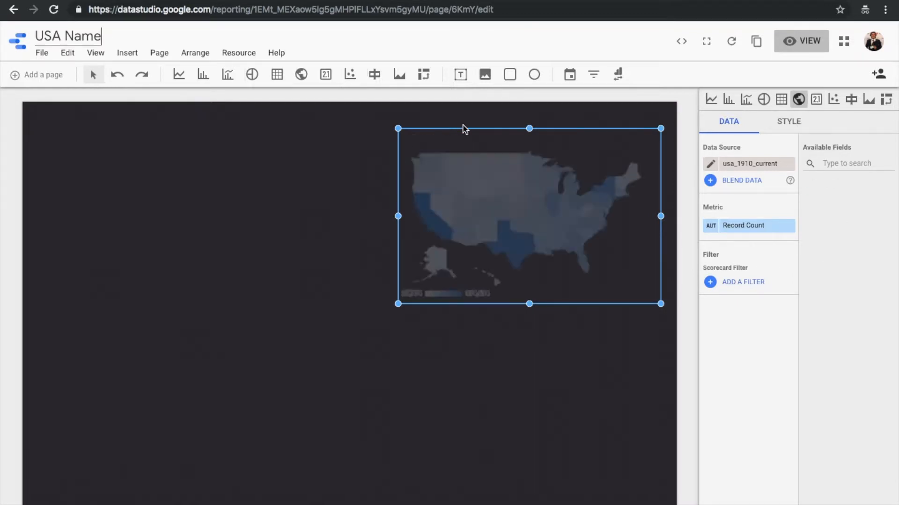
click(613, 380)
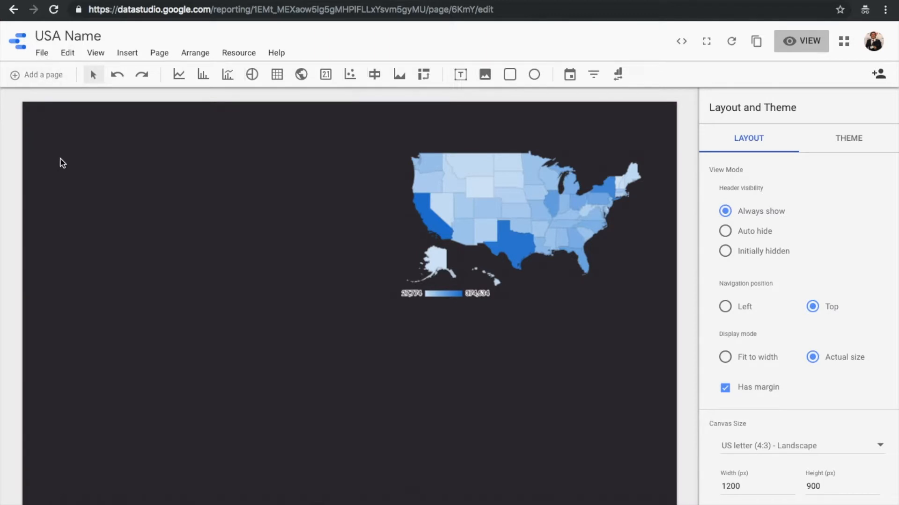
Add a Record Count scorecard in the upper part of the page, place it just left of the geo map, and select the map.
click(327, 80)
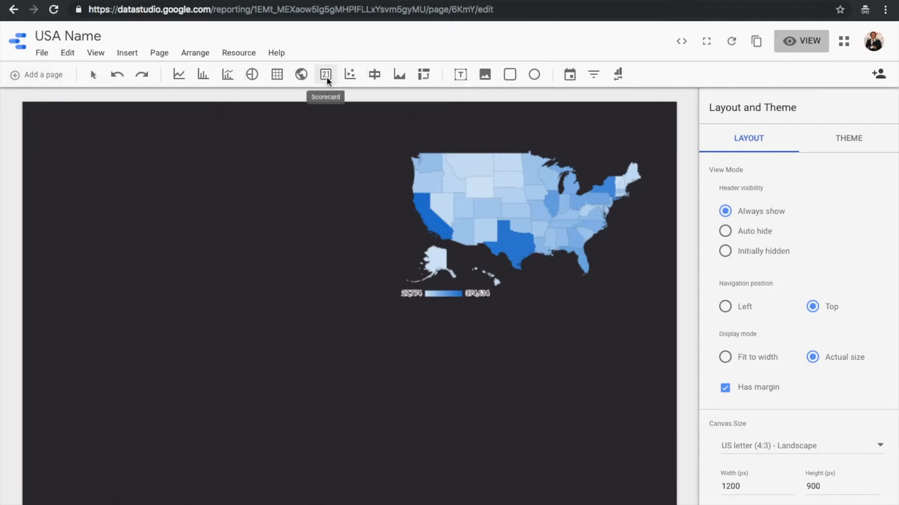
drag(60, 163, 168, 196)
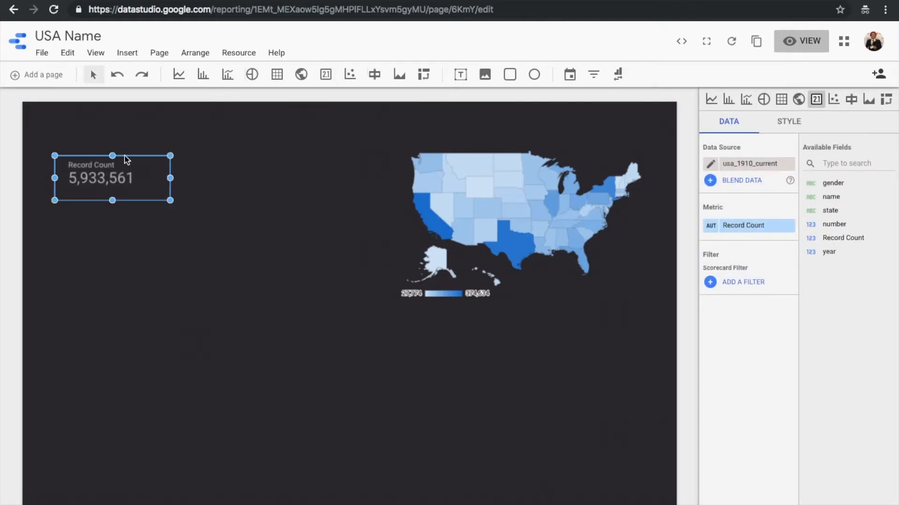
drag(126, 159, 334, 165)
click(309, 288)
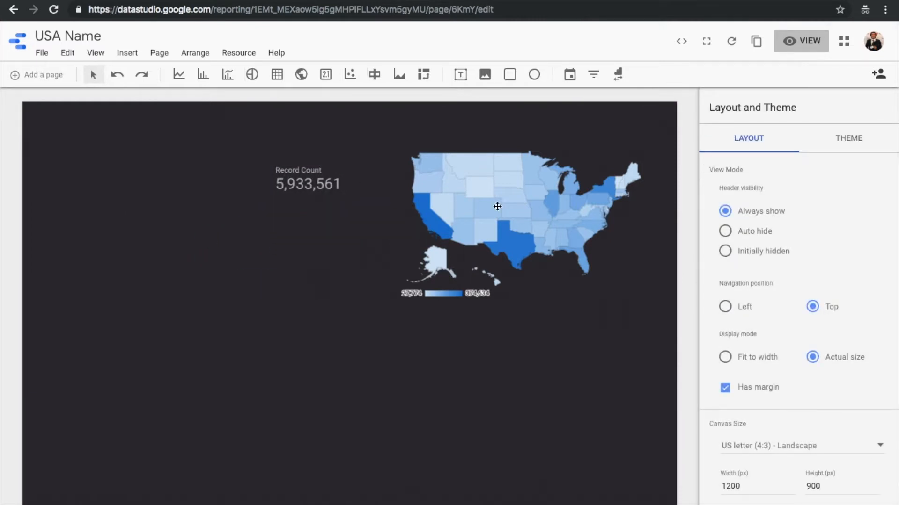
click(429, 208)
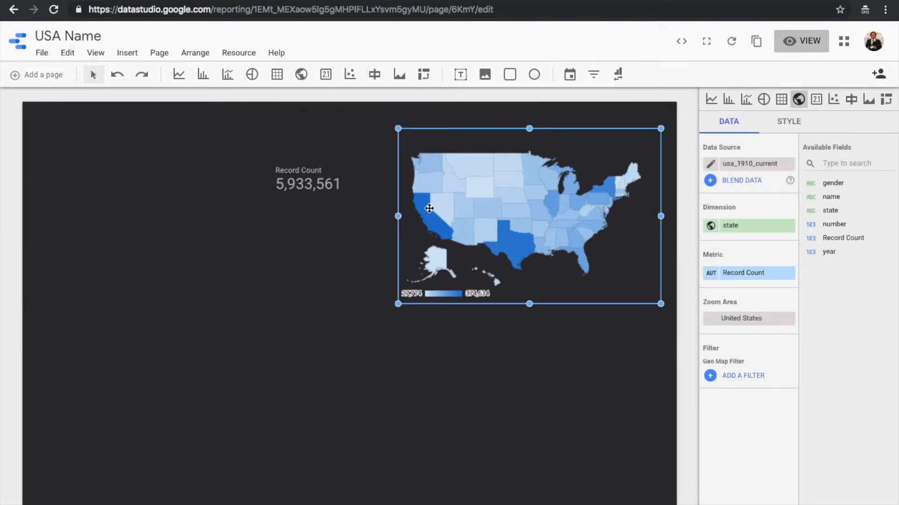
Draw a table in the left-hand area below the scorecard and use name instead of gender as its only dimension.
click(283, 270)
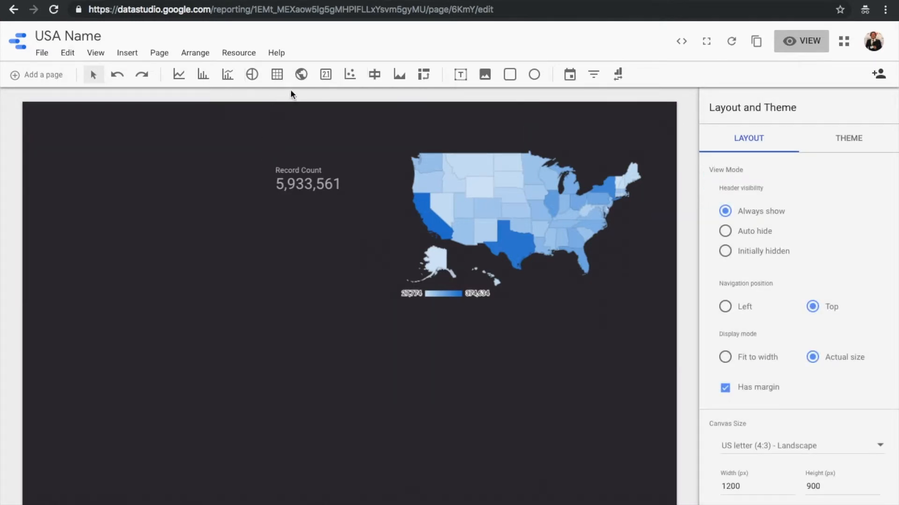
click(273, 75)
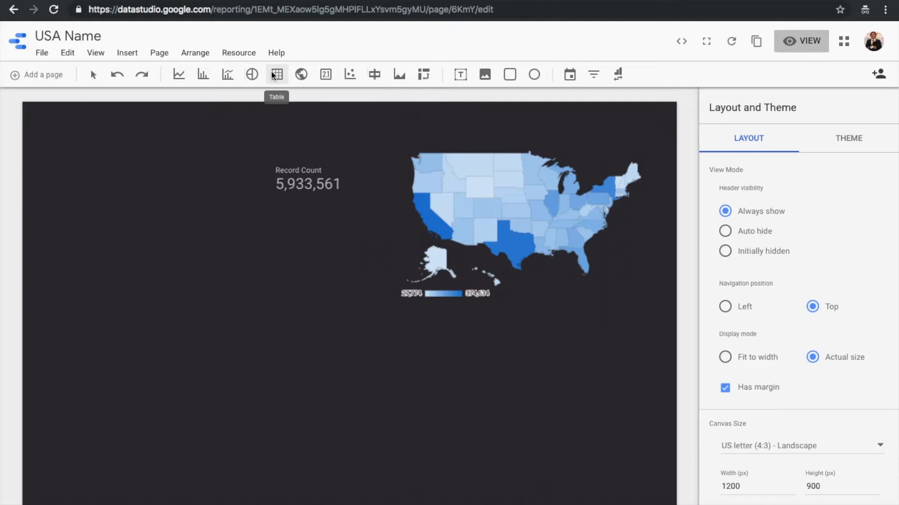
drag(44, 252, 382, 440)
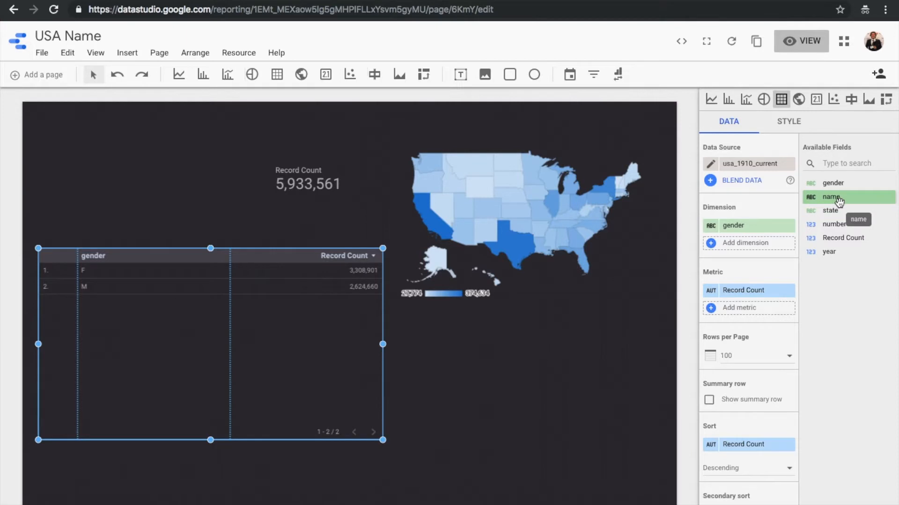
drag(830, 196, 745, 246)
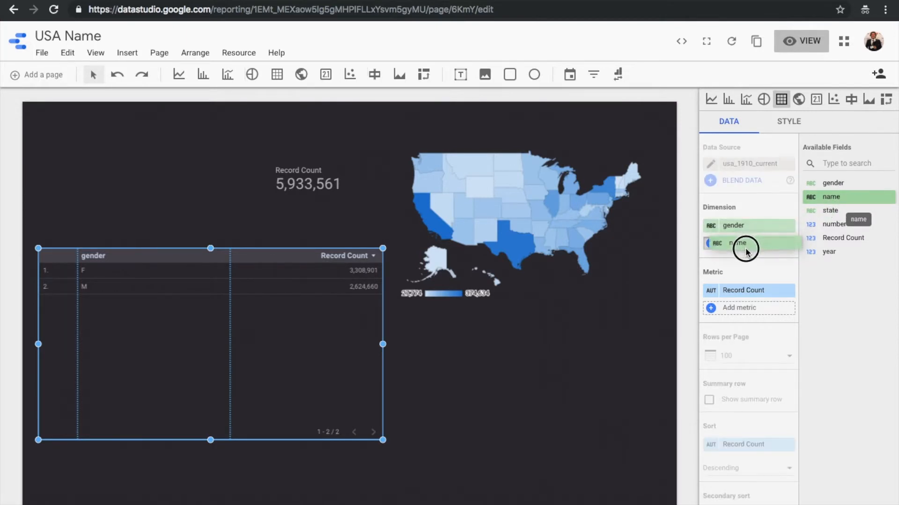
click(789, 226)
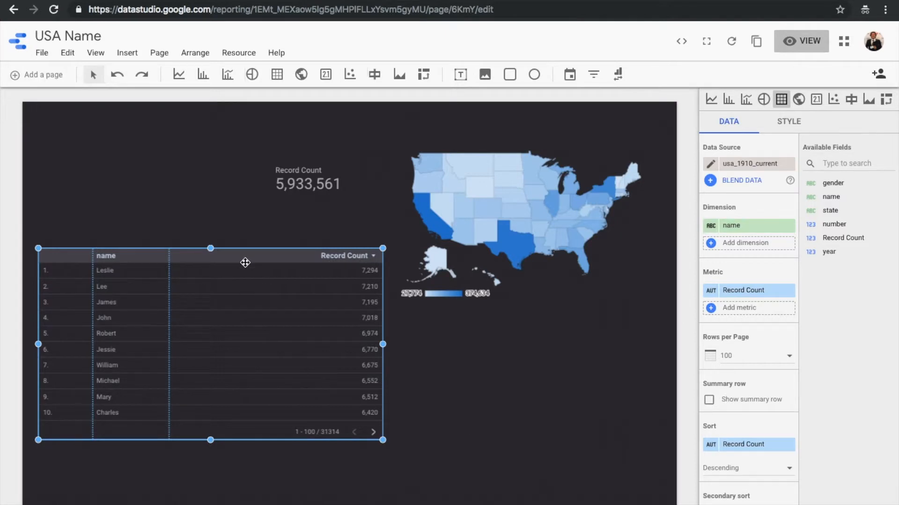
Move the name table below the geo map and place the Record Count scorecard just left of the table.
drag(242, 259, 524, 333)
click(300, 189)
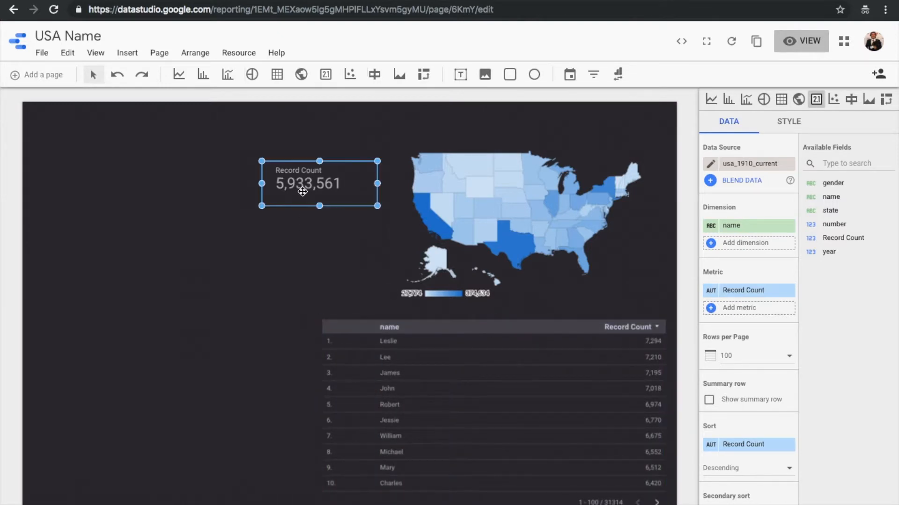
drag(340, 165, 251, 333)
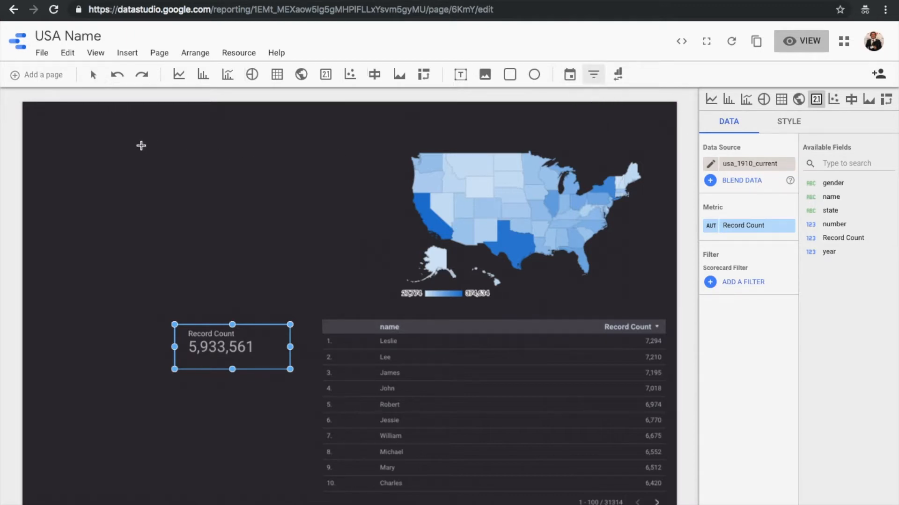
Draw a filter control in the upper-left area of the page and narrow it to leave room beside it.
drag(71, 133, 287, 190)
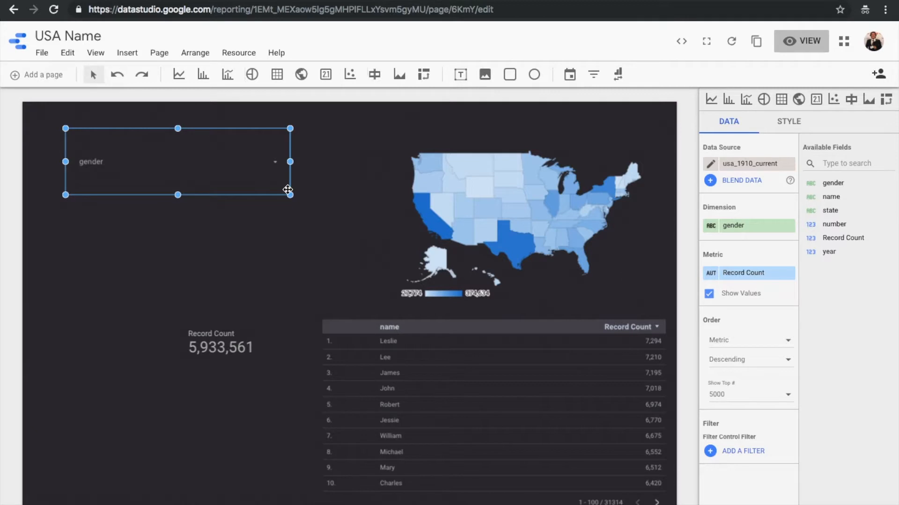
drag(290, 162, 202, 154)
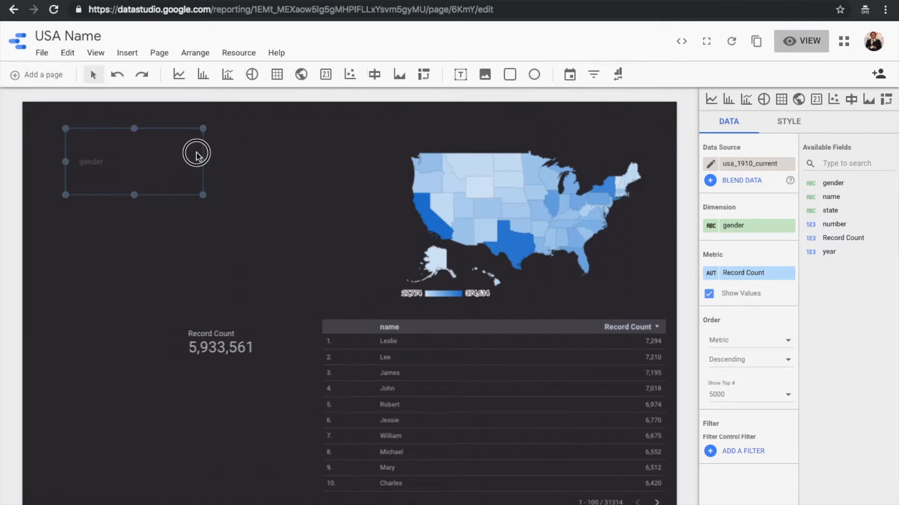
click(296, 159)
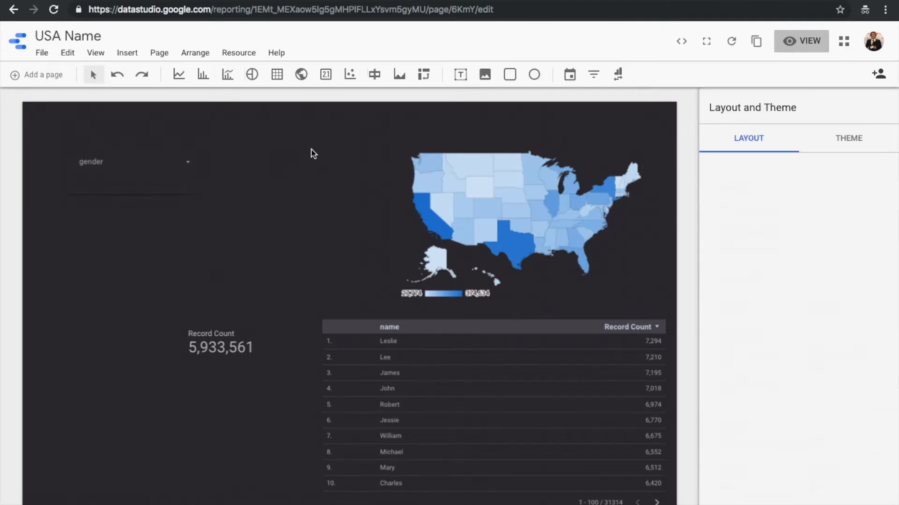
Add two more filter controls, one right of the first filter and one below it.
click(595, 76)
drag(231, 141, 381, 197)
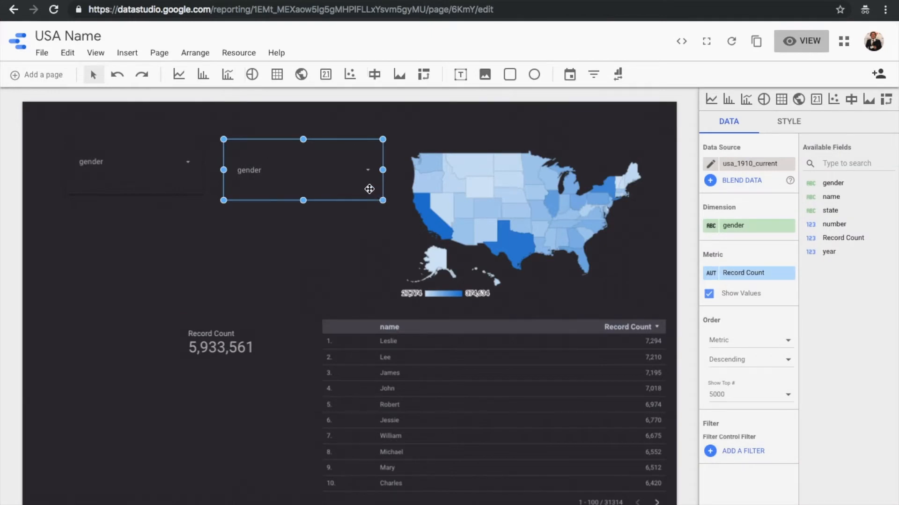
click(594, 75)
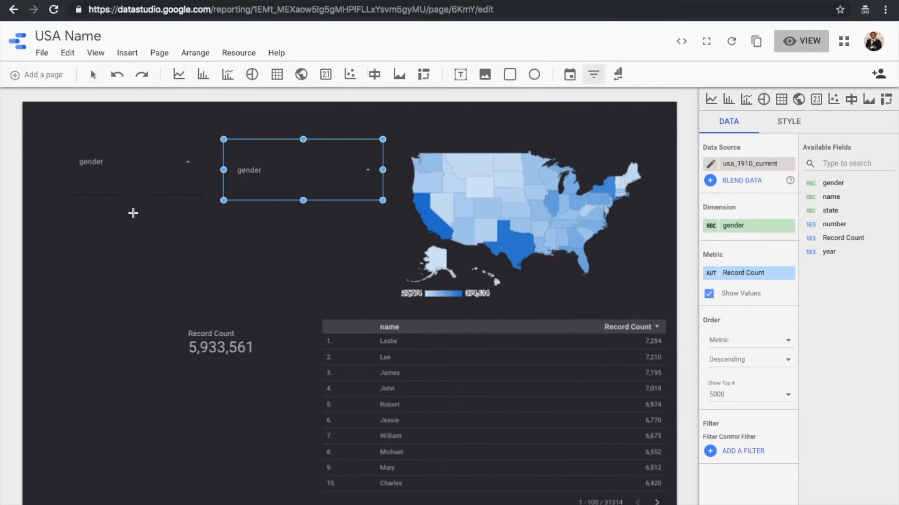
drag(66, 230, 203, 292)
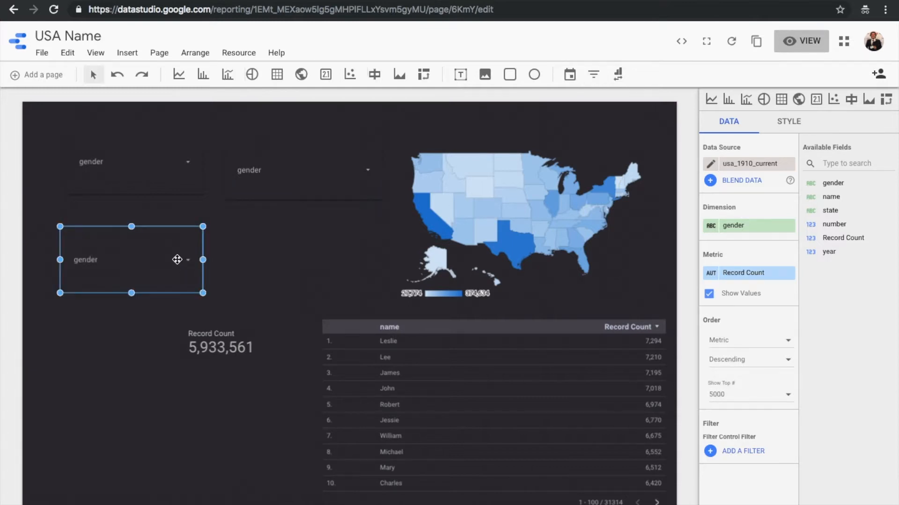
Set the lower filter control's dimension to state and the upper-left filter control's dimension to name.
drag(829, 210, 735, 226)
click(305, 172)
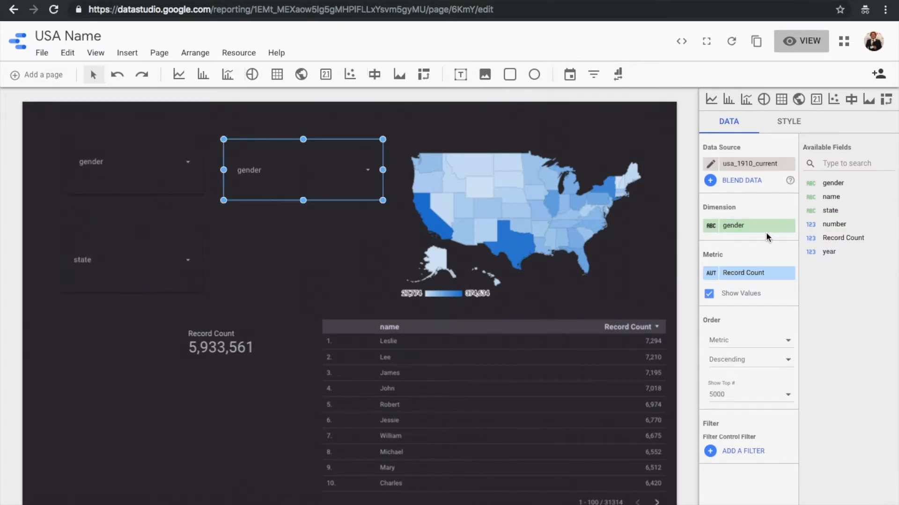
click(163, 176)
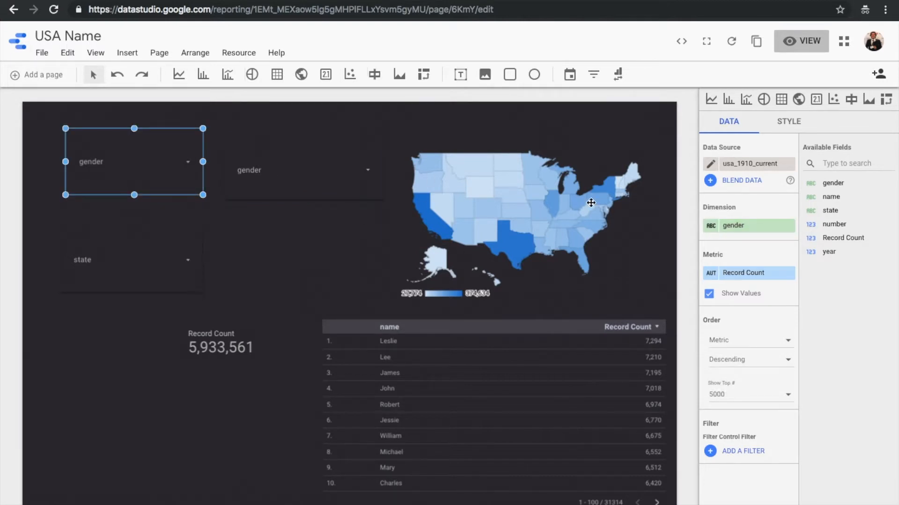
click(839, 198)
drag(839, 199, 750, 226)
Shift and narrow the name and gender filters so they sit compactly side by side.
drag(152, 151, 141, 157)
drag(191, 200, 134, 192)
click(291, 180)
drag(328, 167, 264, 170)
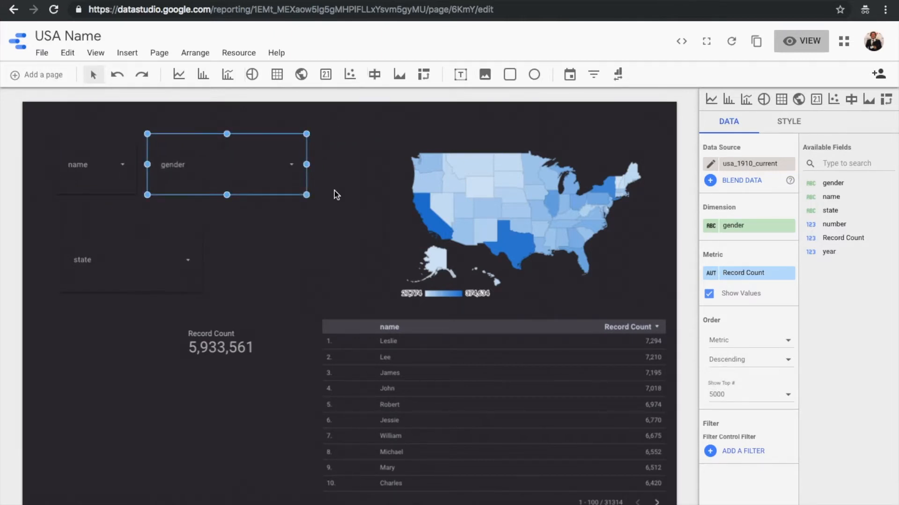
drag(307, 194, 224, 192)
Move the state filter up beside the gender filter and narrow it to complete the filter row.
click(146, 255)
drag(147, 255, 316, 161)
drag(378, 200, 327, 195)
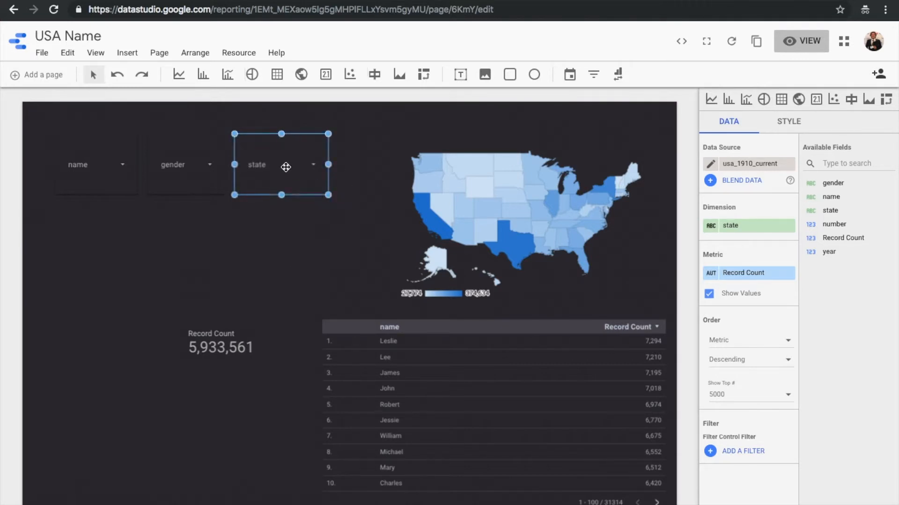
click(265, 224)
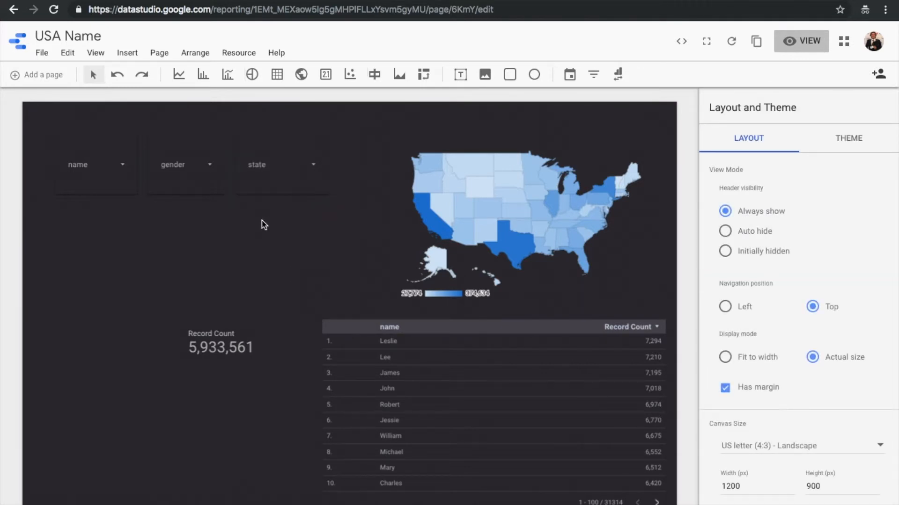
Move the Record Count scorecard up and left so it sits below the name filter.
click(233, 327)
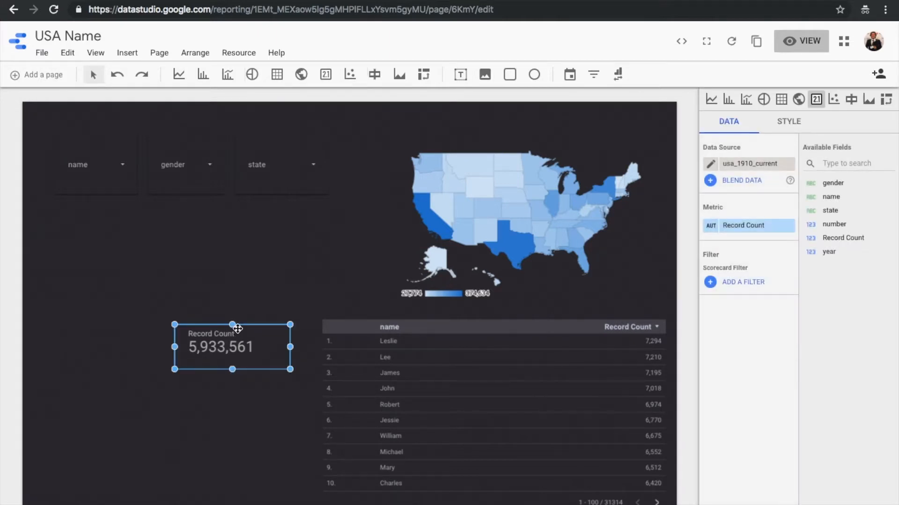
drag(251, 328, 145, 234)
click(253, 257)
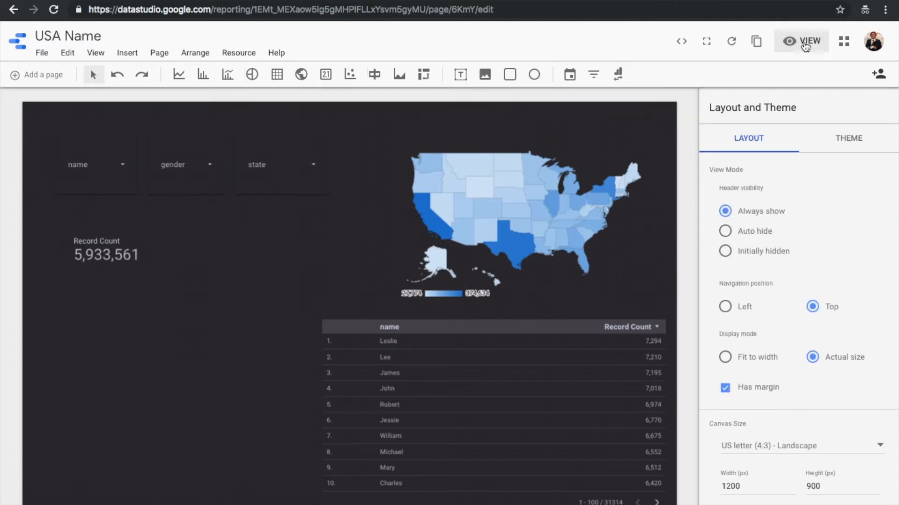
Switch the report to view mode and test the name filter with only Michael and William selected.
click(805, 43)
scroll(849, 170, down, 1)
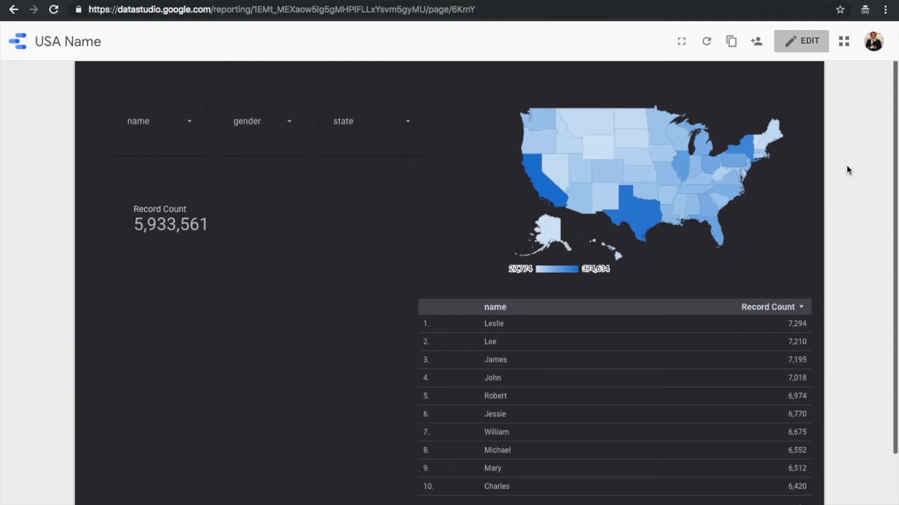
click(184, 134)
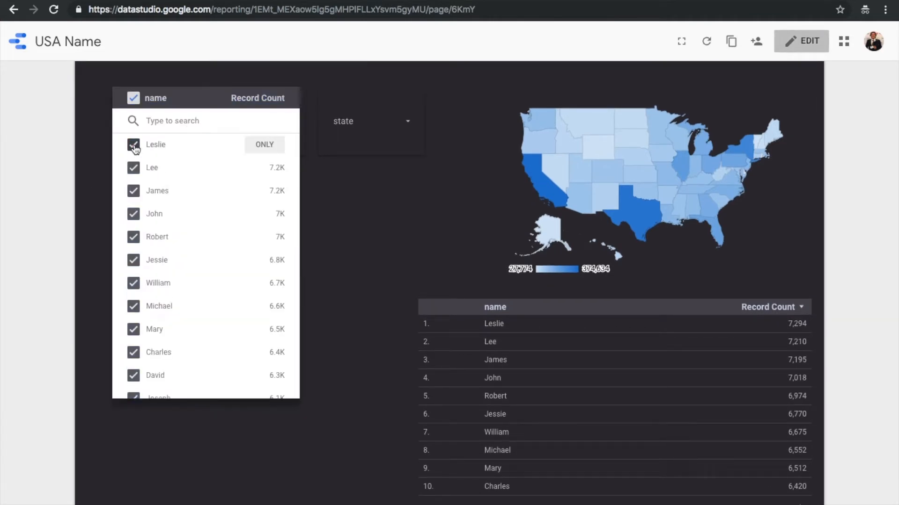
scroll(225, 188, down, 1)
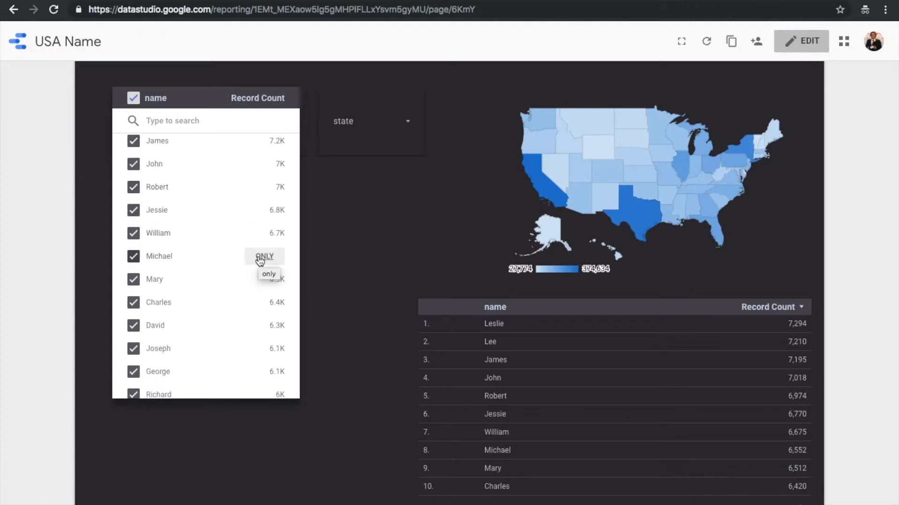
click(260, 259)
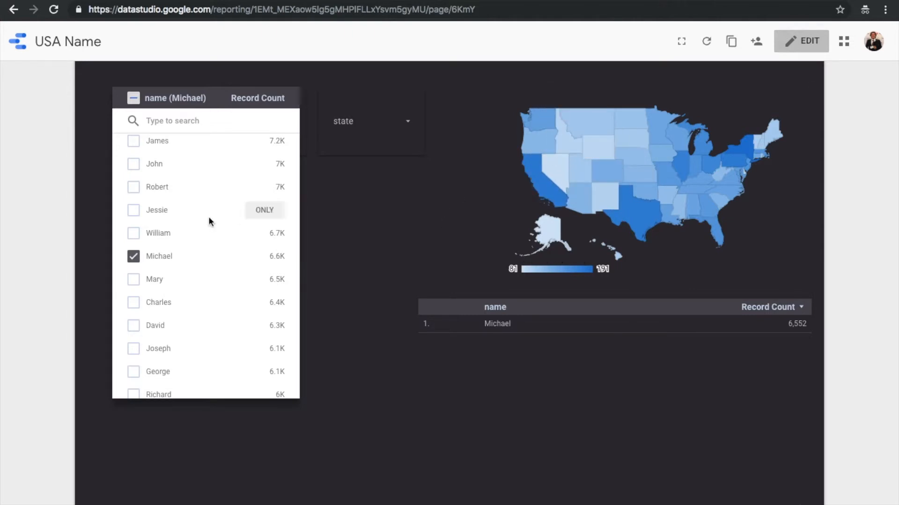
click(134, 236)
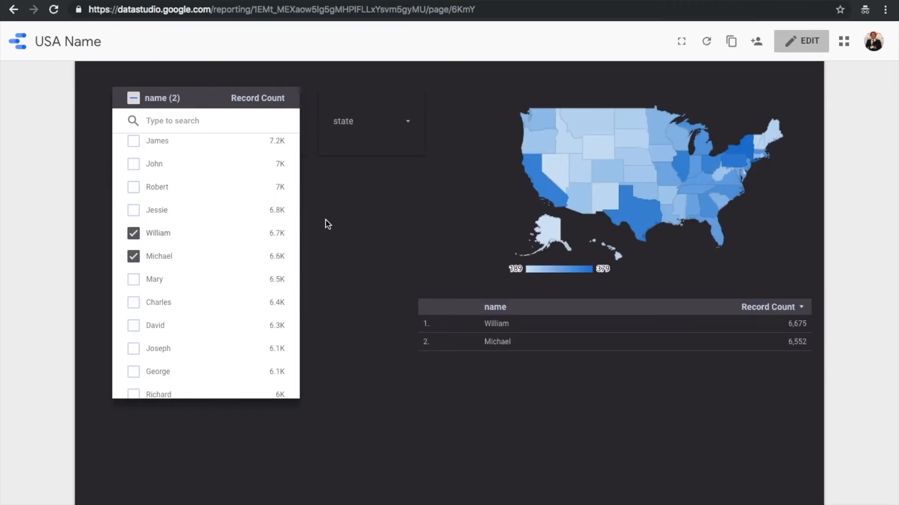
click(362, 234)
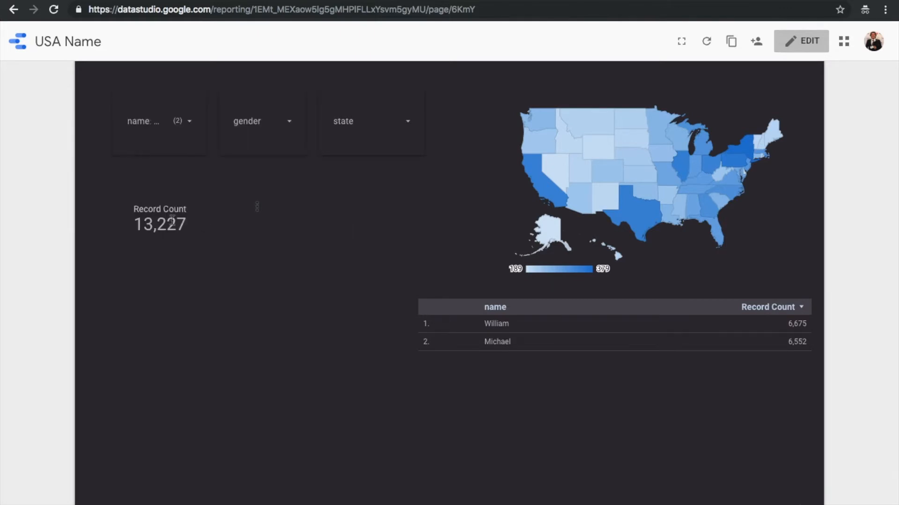
Reset the name filter to all names, and test the gender filter with only M selected.
click(187, 124)
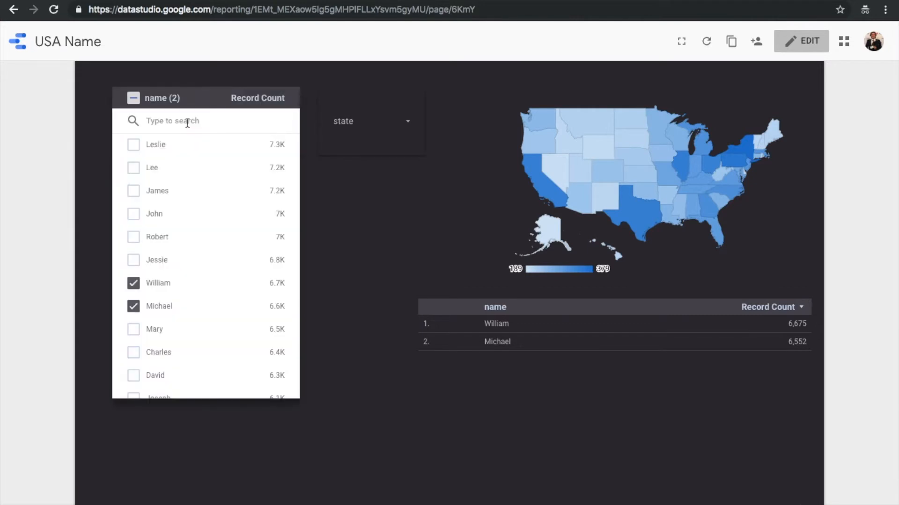
click(134, 99)
click(376, 261)
click(284, 131)
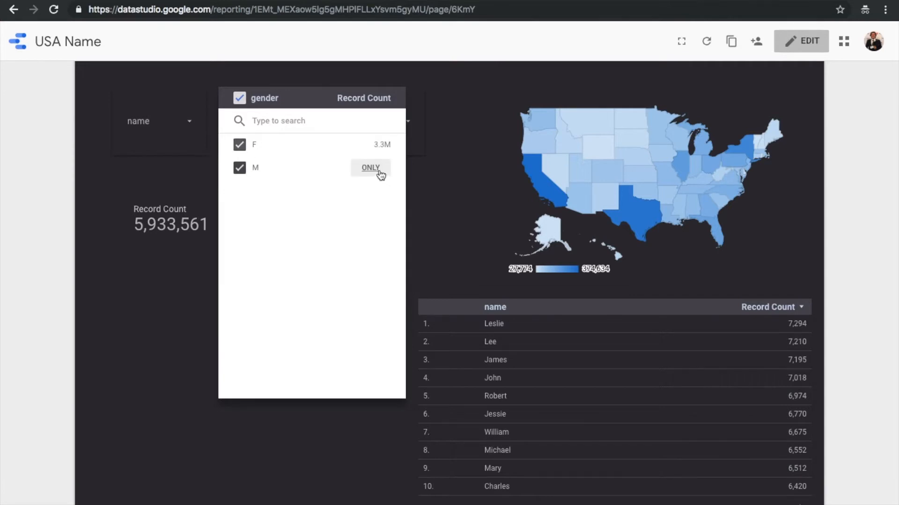
click(370, 168)
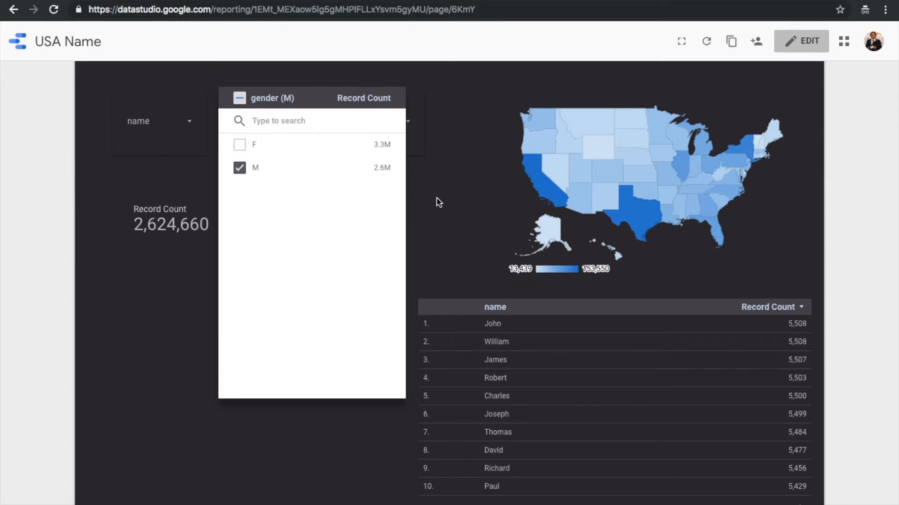
click(438, 202)
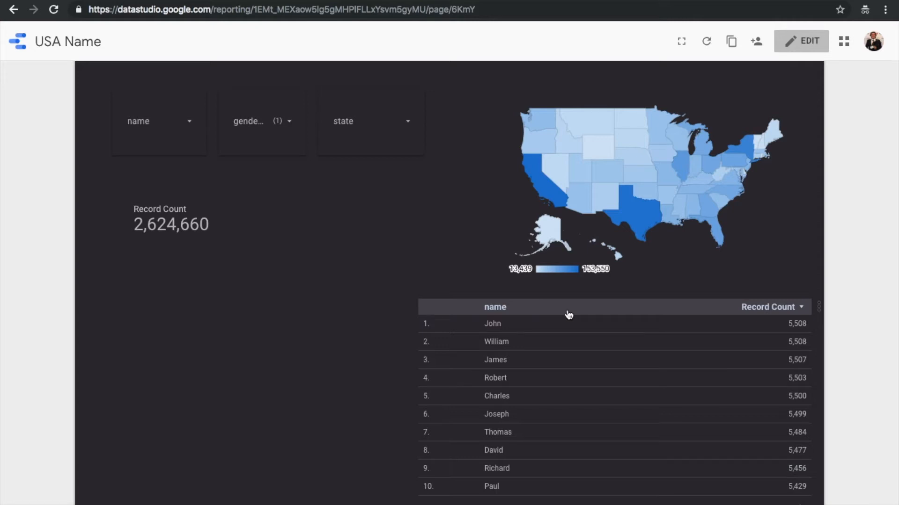
Test the state filter with only NJ selected while the gender filter stays applied.
click(397, 132)
scroll(391, 229, down, 1)
scroll(391, 230, down, 5)
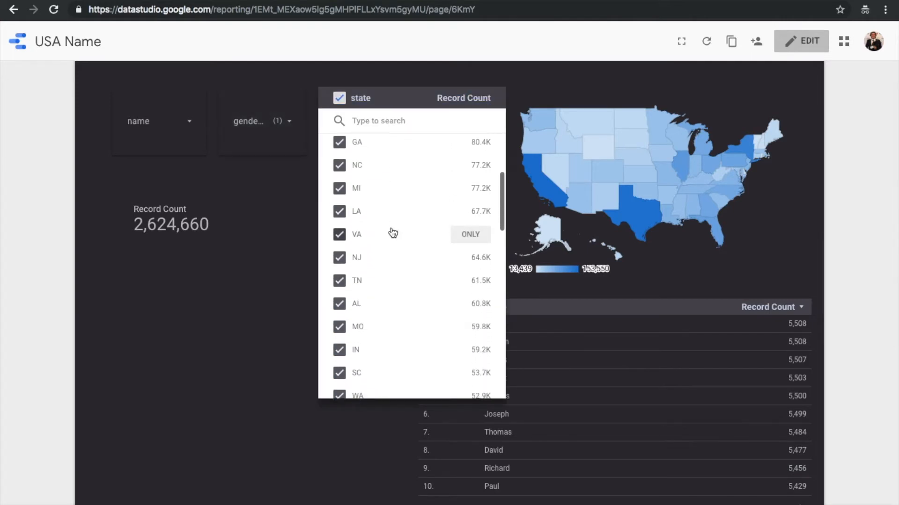
click(470, 258)
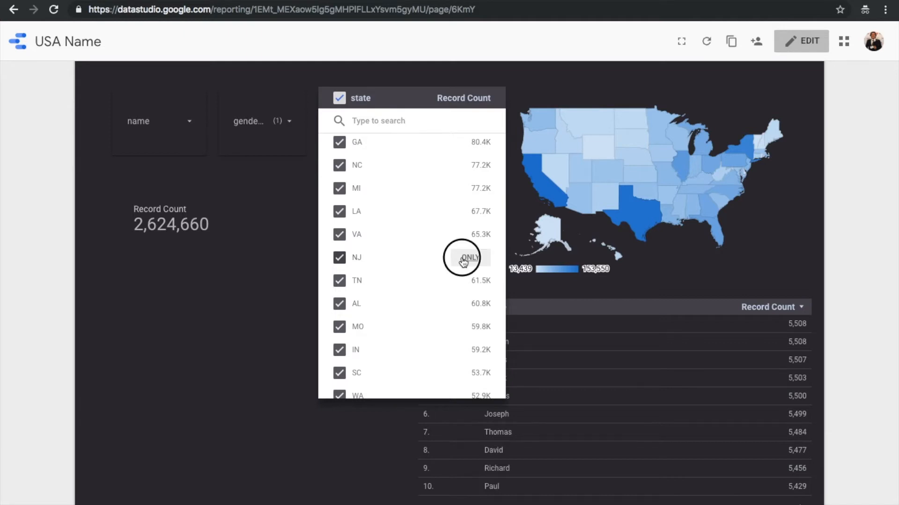
click(253, 355)
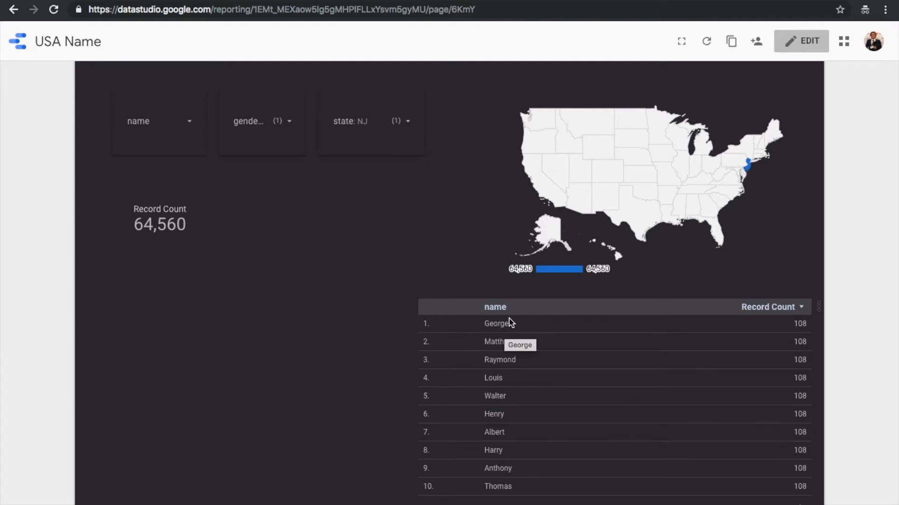
Return the report to edit mode and draw a pie chart of Record Count by gender left of the name table.
click(817, 41)
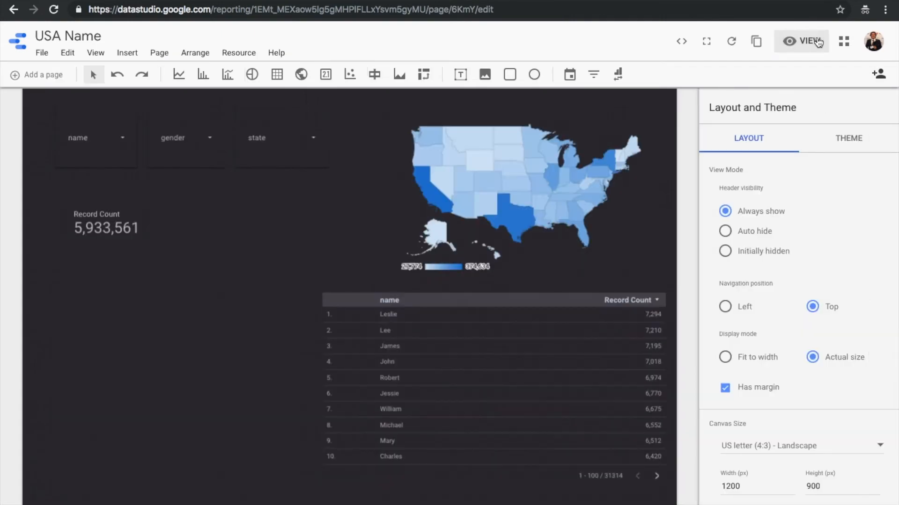
click(249, 77)
drag(54, 292, 277, 466)
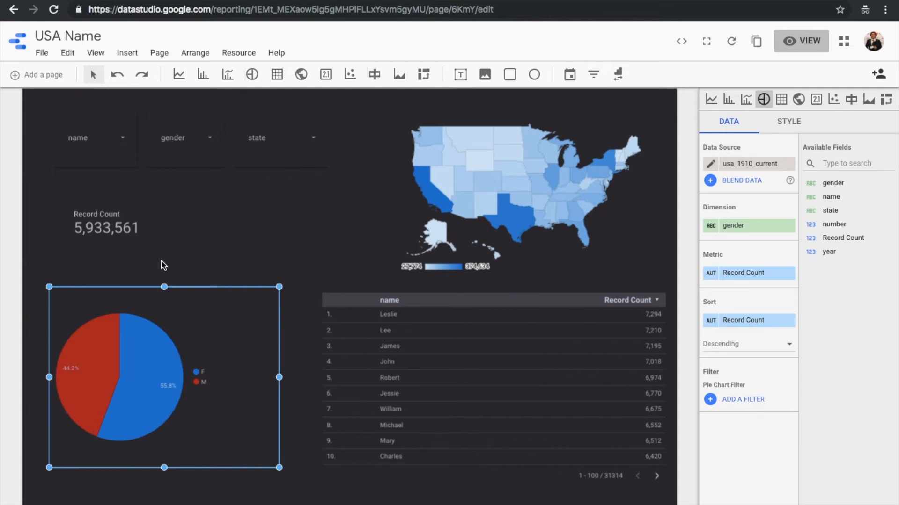
Shift the gender pie chart slightly left and the name table slightly down and left.
mouse_move(196, 302)
mouse_down()
mouse_move(194, 312)
mouse_move(187, 301)
mouse_up()
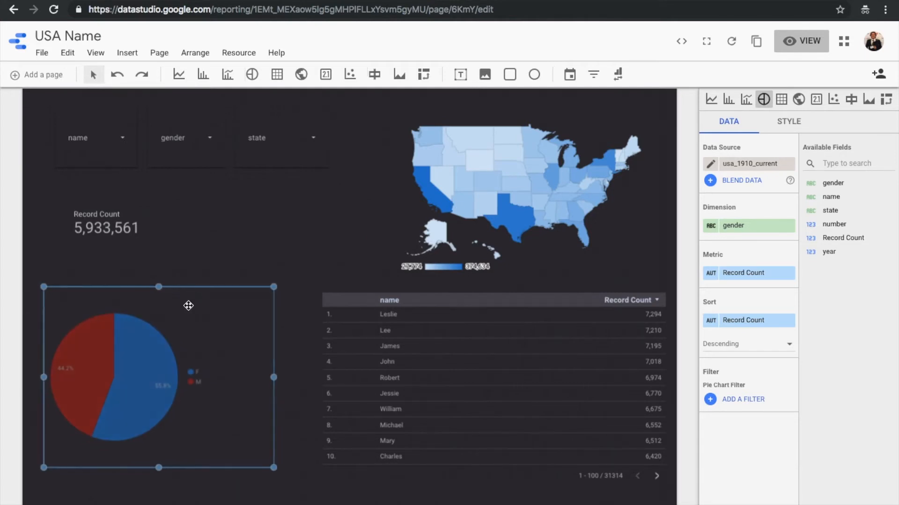
click(442, 295)
drag(426, 300, 420, 310)
Move the Record Count scorecard and the name, gender and state filters down together to free space above them.
click(149, 220)
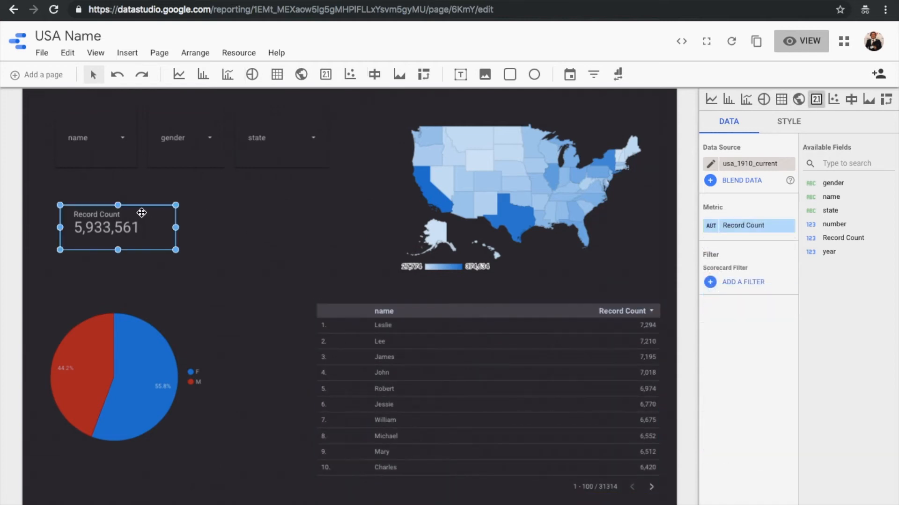
shift+click(112, 141)
shift+click(204, 140)
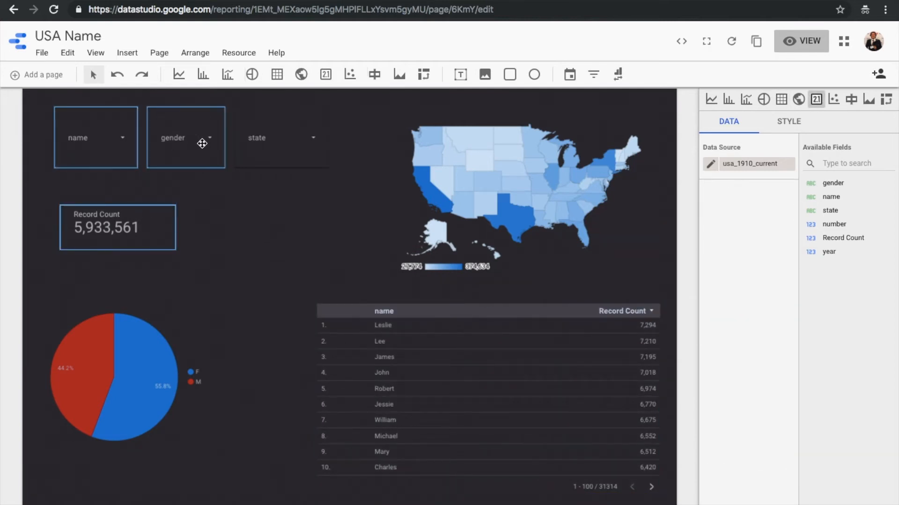
shift+click(276, 124)
drag(276, 124, 268, 177)
click(153, 114)
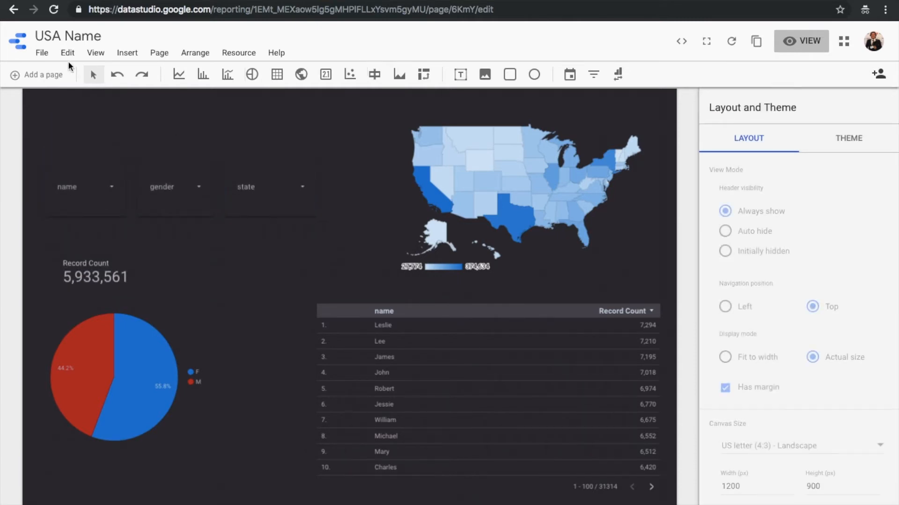
Insert a wide text box above the filters and enter the title "USA Name Dashboard".
click(119, 55)
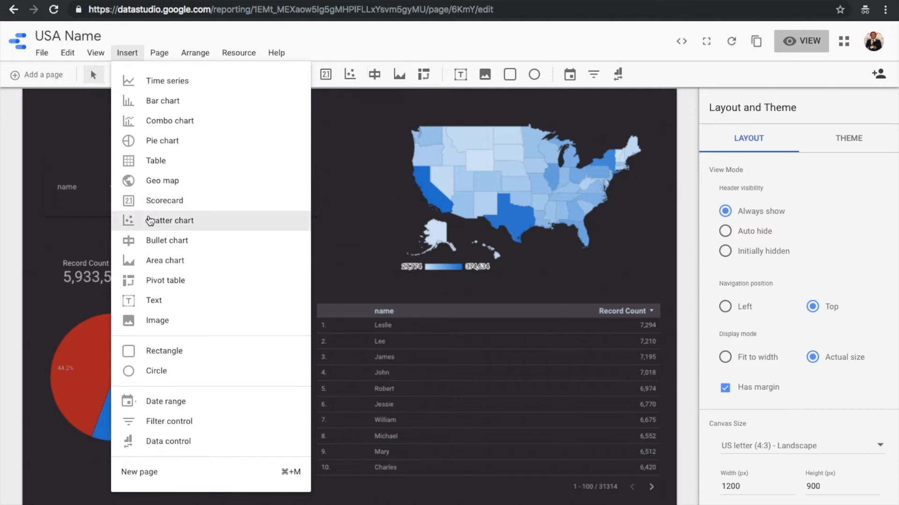
click(150, 301)
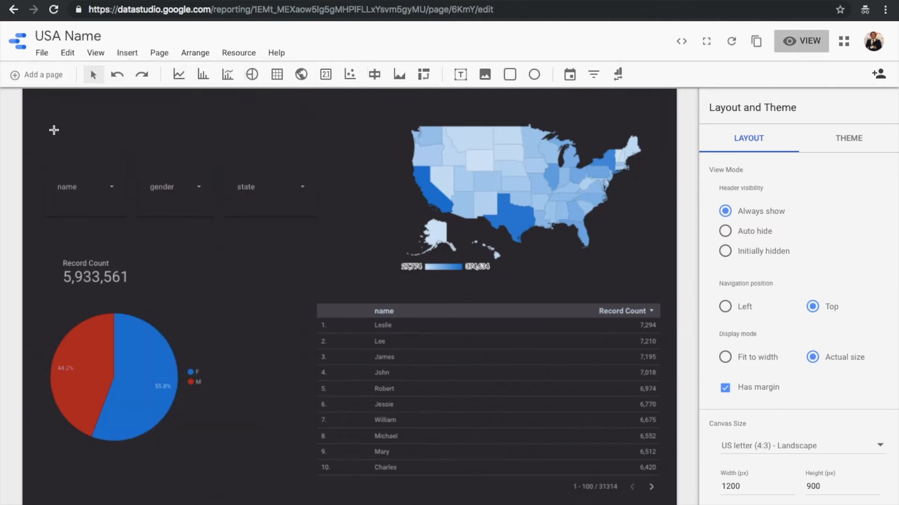
drag(28, 98, 370, 149)
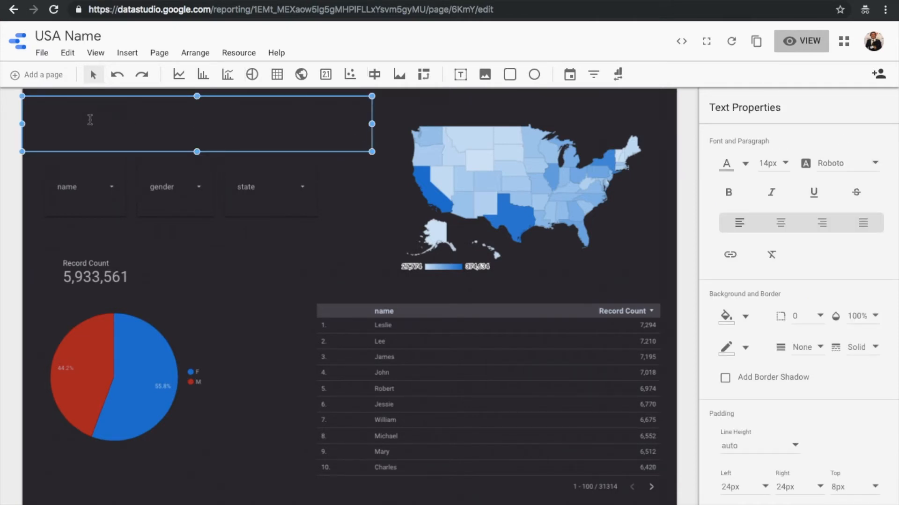
text(USA Name Dashboard)
Set the dashboard title's font size to 30px and its font color to white.
double_click(69, 108)
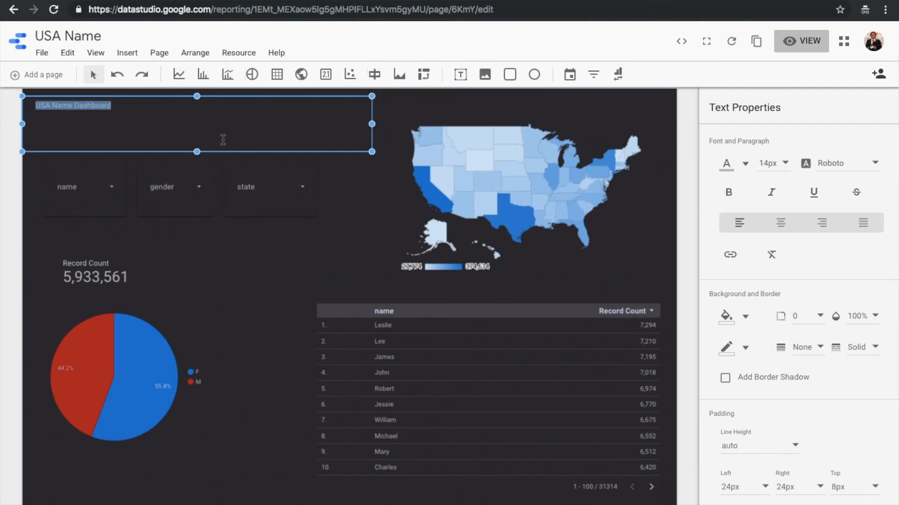
click(355, 193)
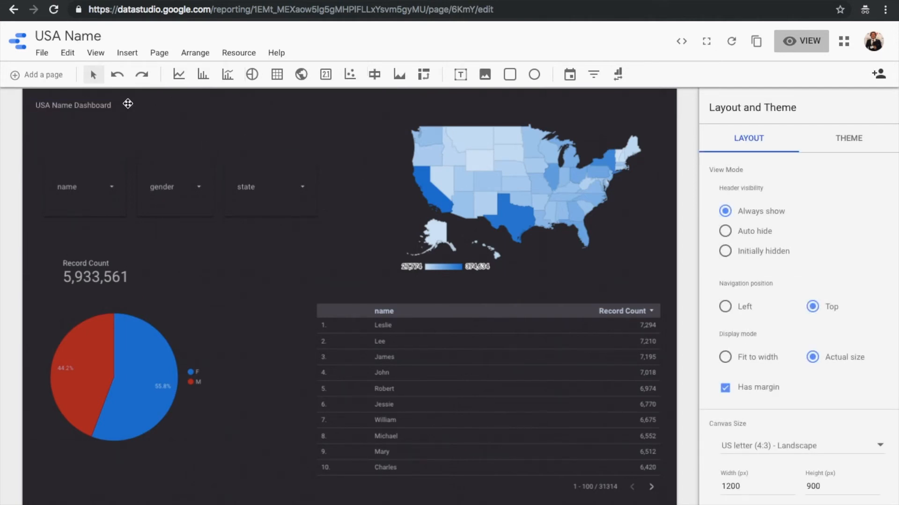
click(129, 103)
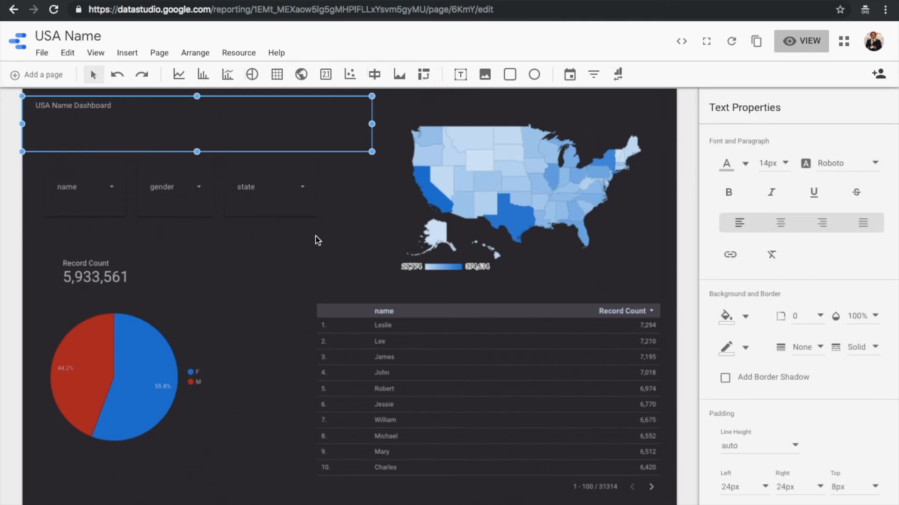
triple_click(94, 107)
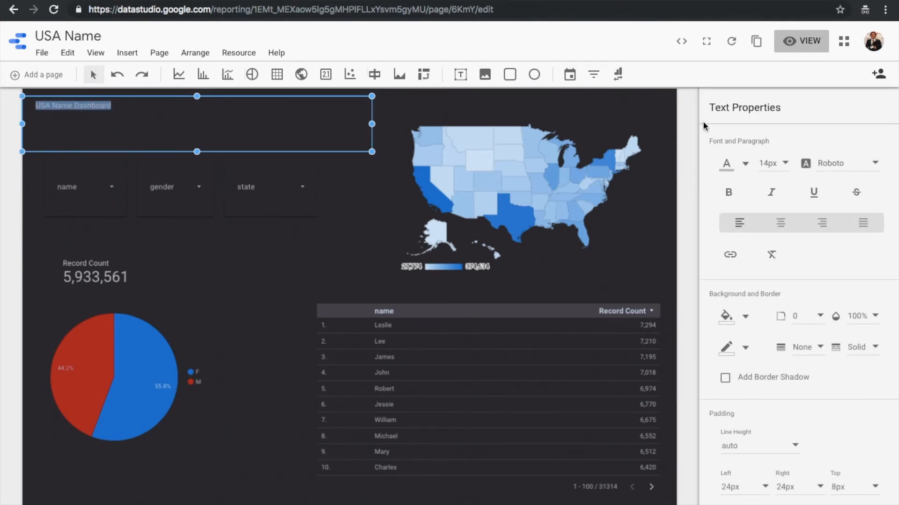
click(770, 163)
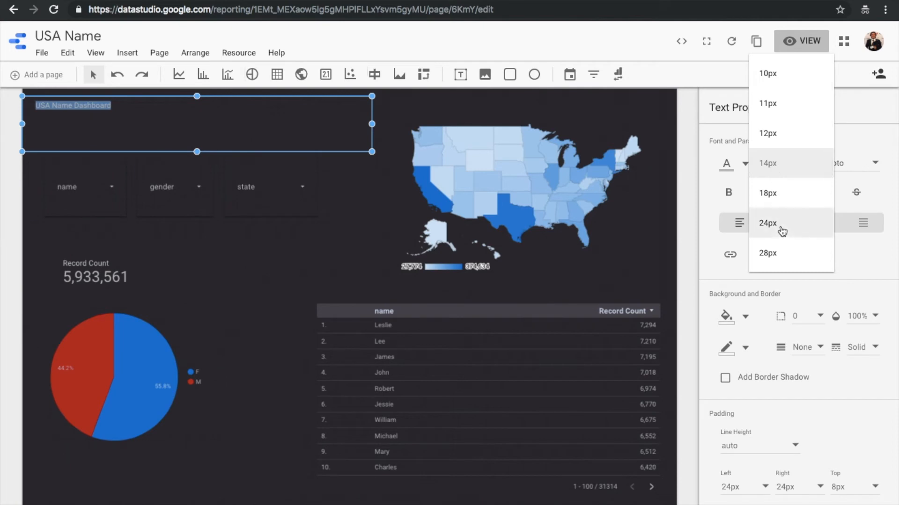
scroll(781, 230, down, 2)
click(780, 252)
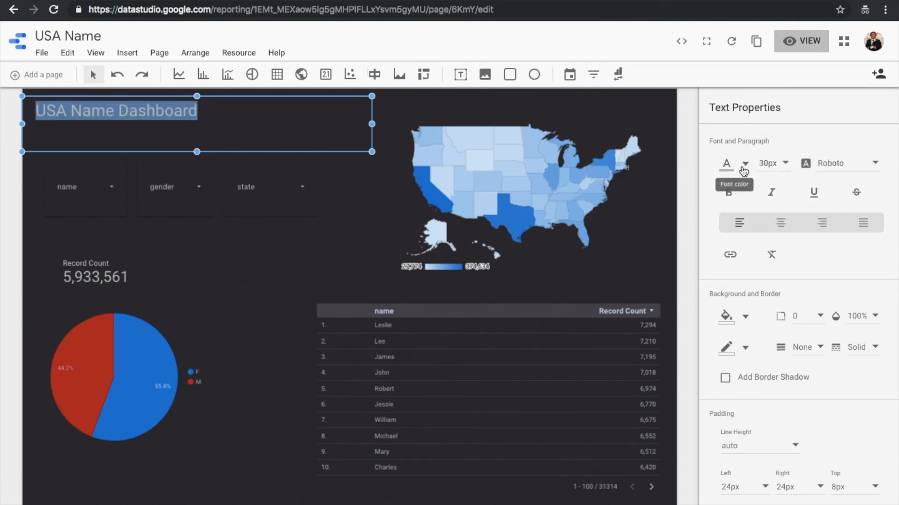
click(743, 165)
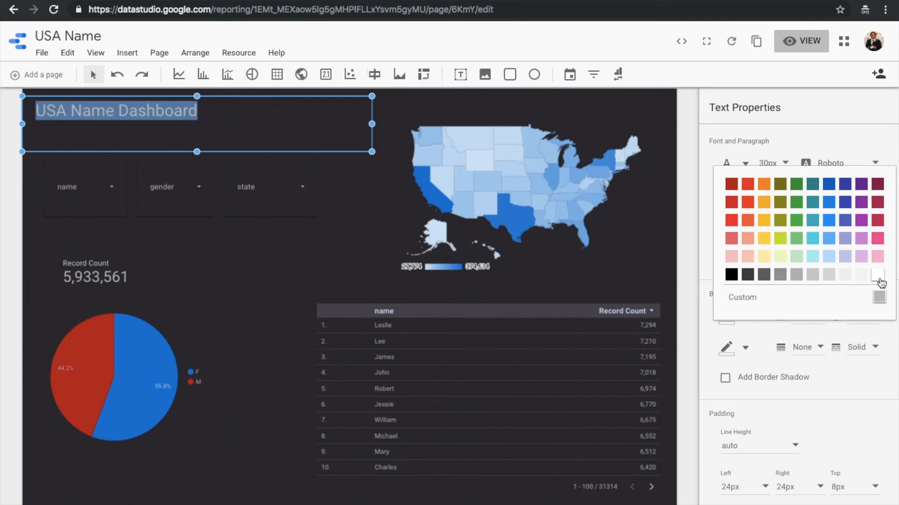
click(880, 281)
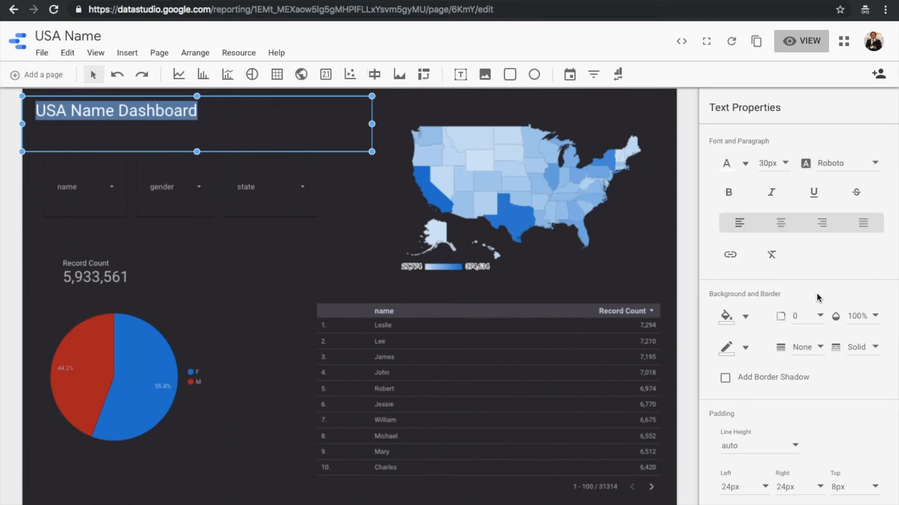
click(234, 342)
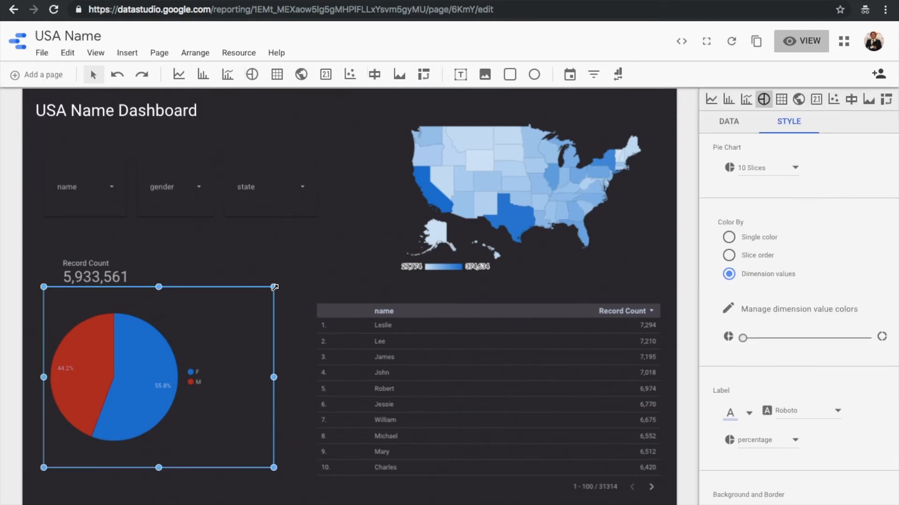
click(290, 284)
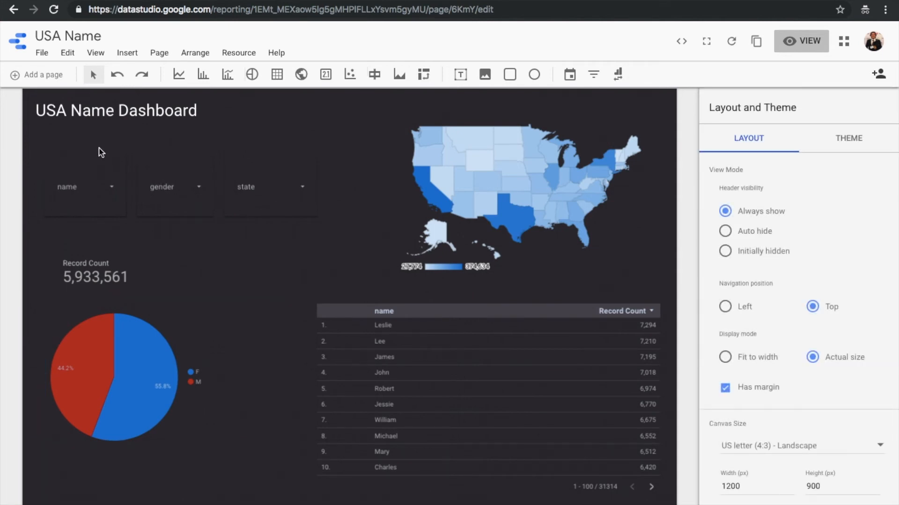
click(78, 117)
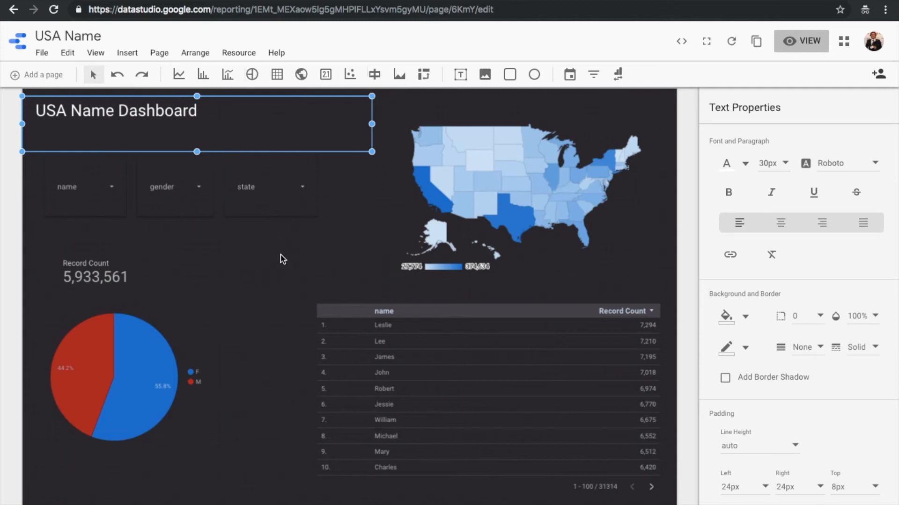
click(276, 276)
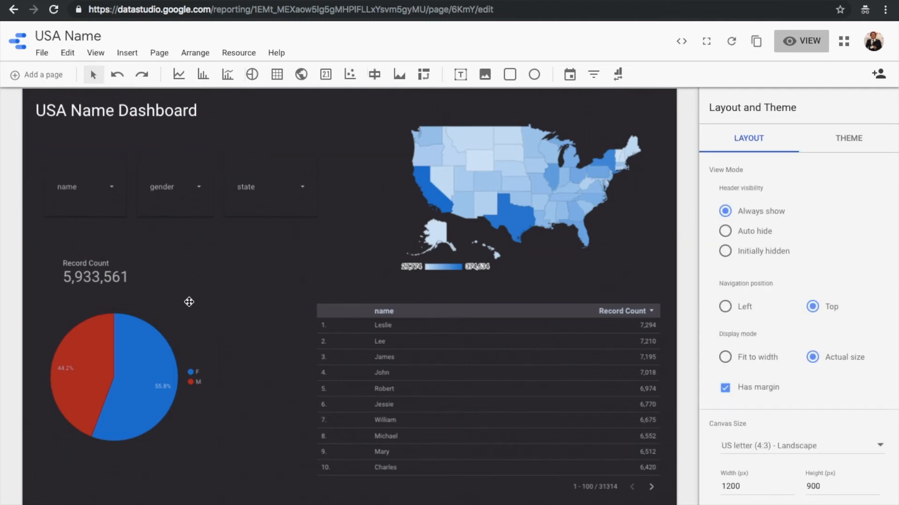
click(112, 290)
click(115, 277)
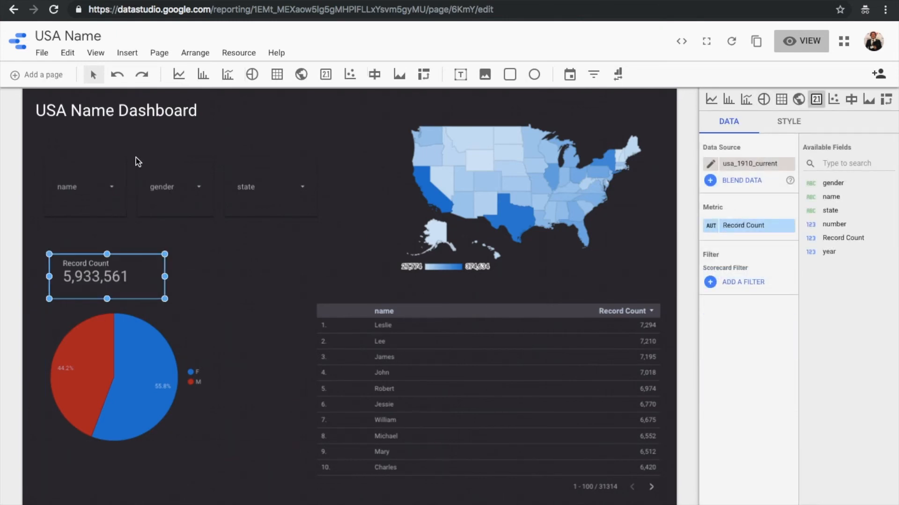
Add a second line below the dashboard title reading "Please use the filters to dinamically change the charts".
click(131, 129)
click(242, 104)
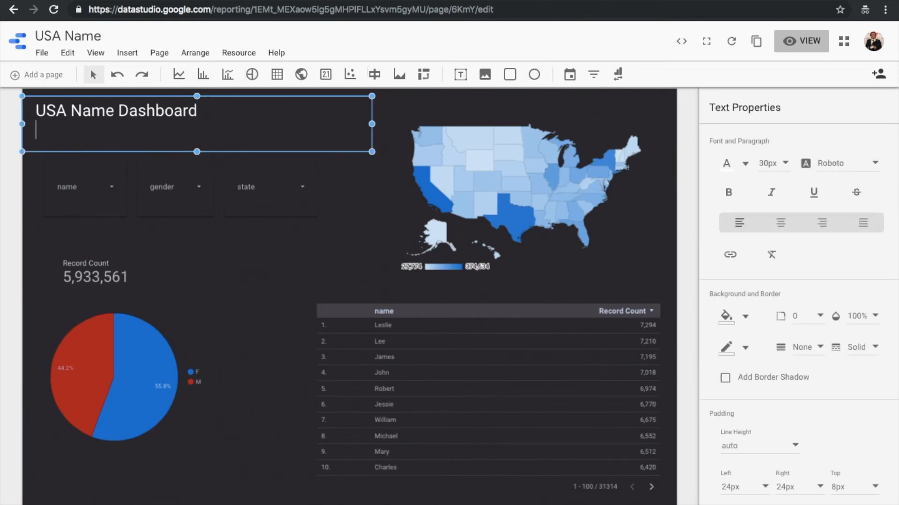
text(Please use the filt)
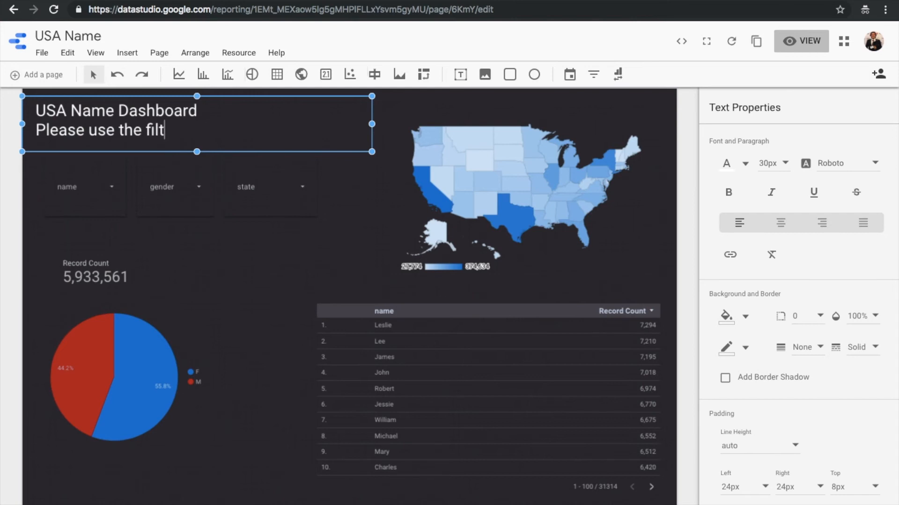
text(ers to dinamically chabg)
key(BackSpace)
key(BackSpace)
text(nge)
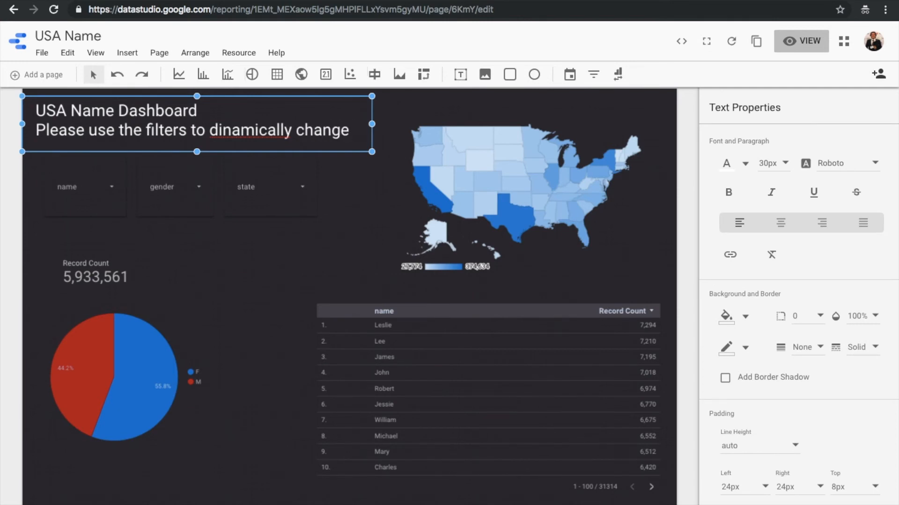
text( the cha)
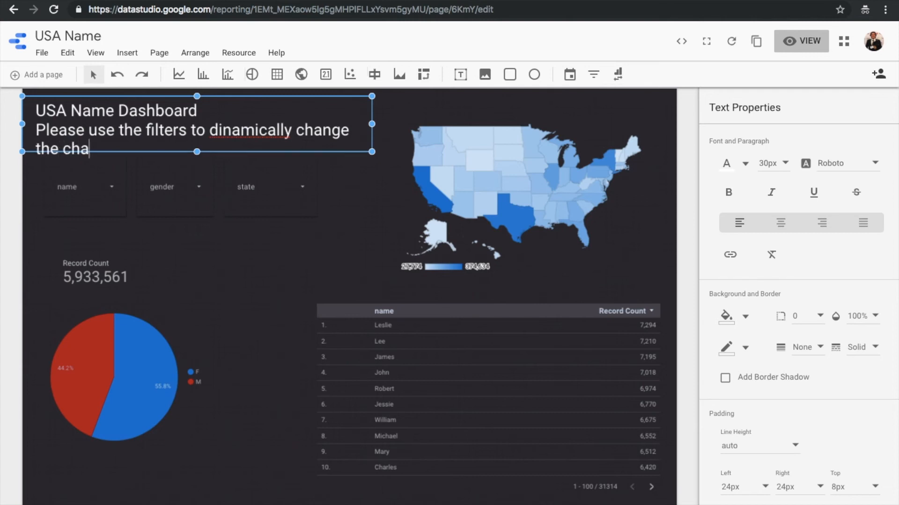
text(rts)
Set the instruction line's font size to 14px and end the line with a period.
drag(150, 144, 27, 122)
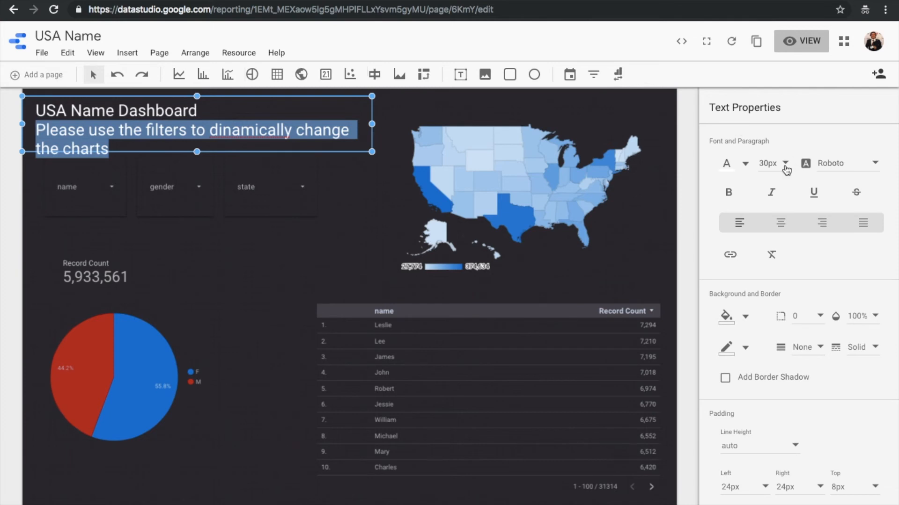
click(785, 165)
scroll(779, 111, up, 2)
click(783, 83)
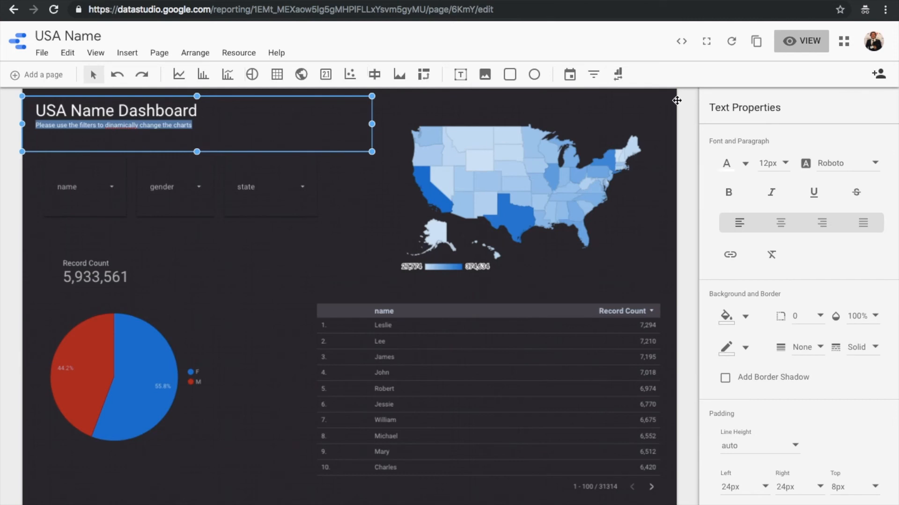
click(765, 170)
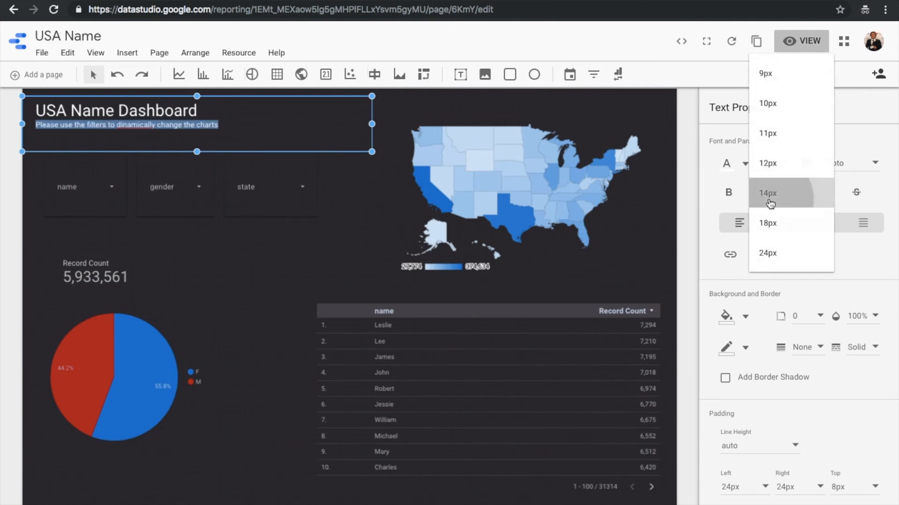
click(768, 195)
click(221, 126)
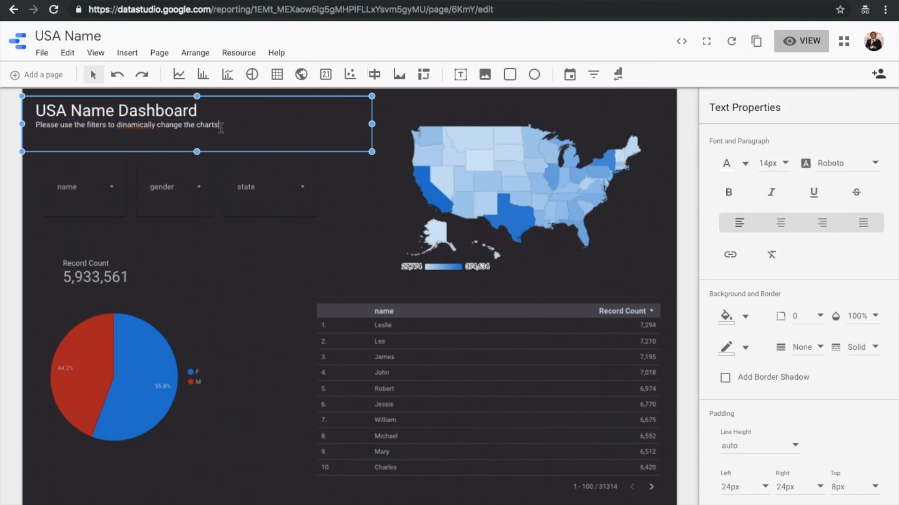
click(243, 267)
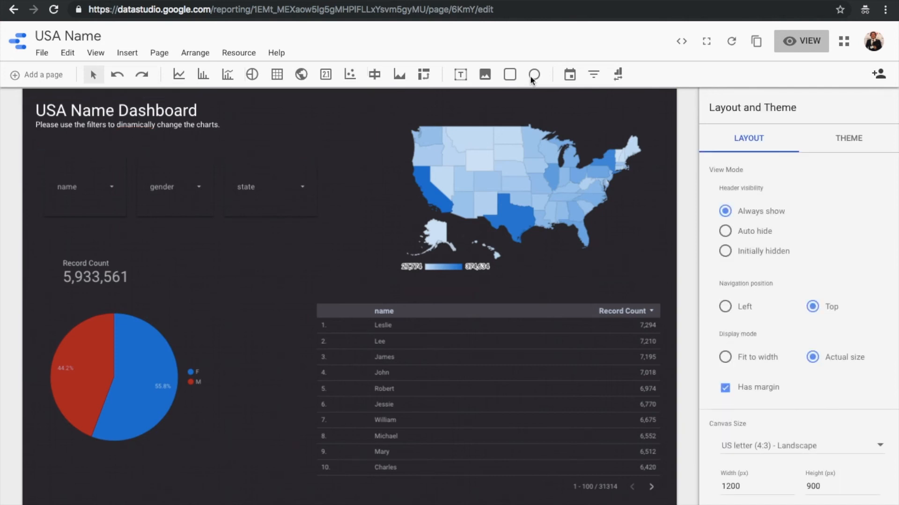
Switch the report to view mode and turn on link sharing so anyone with the link can view it.
click(791, 45)
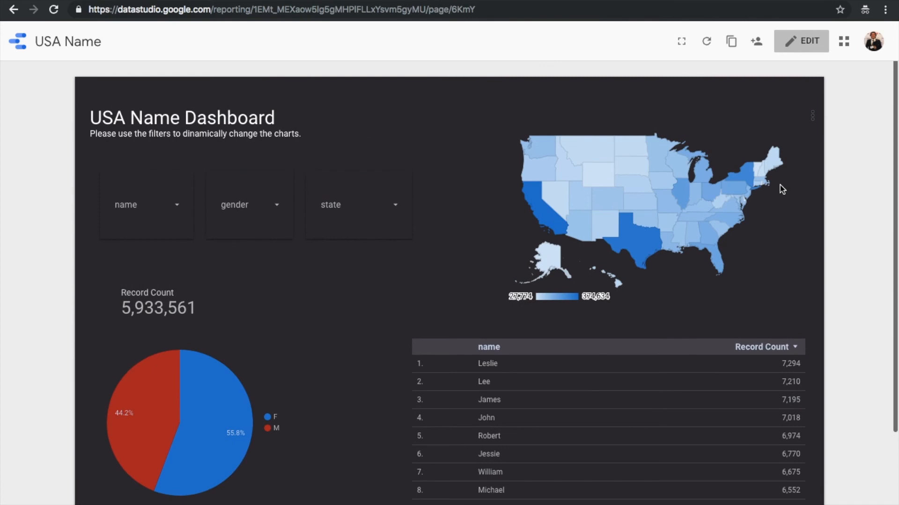
scroll(781, 190, down, 1)
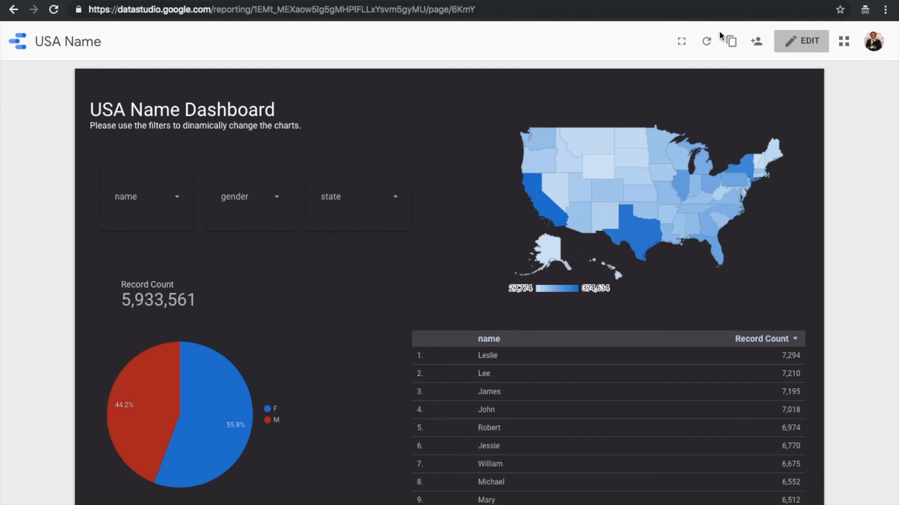
click(758, 47)
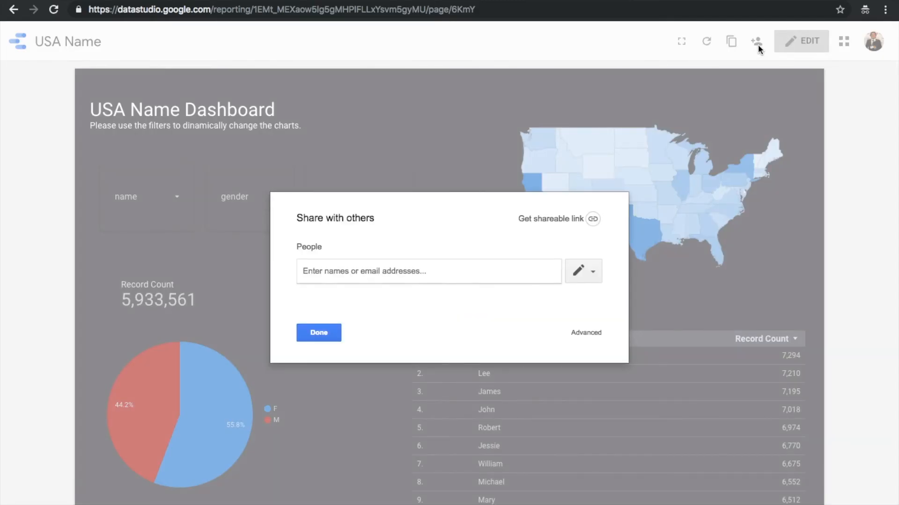
click(593, 272)
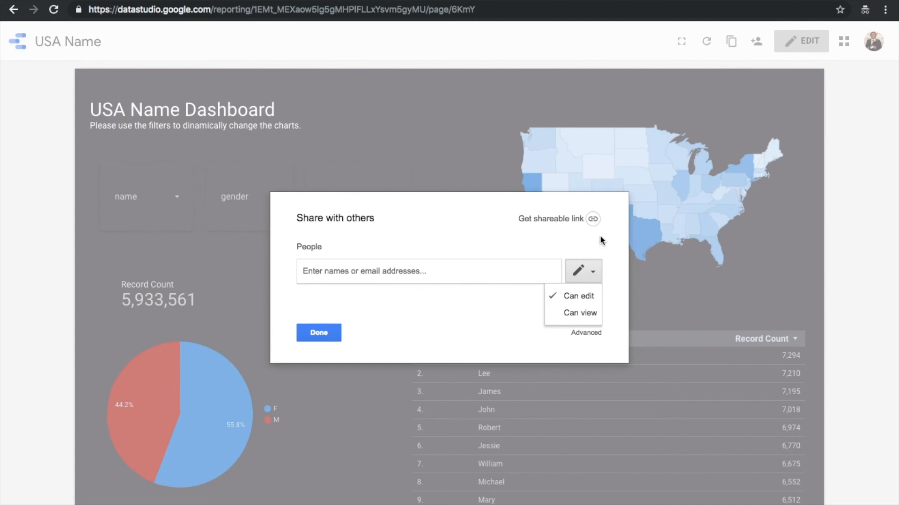
click(592, 220)
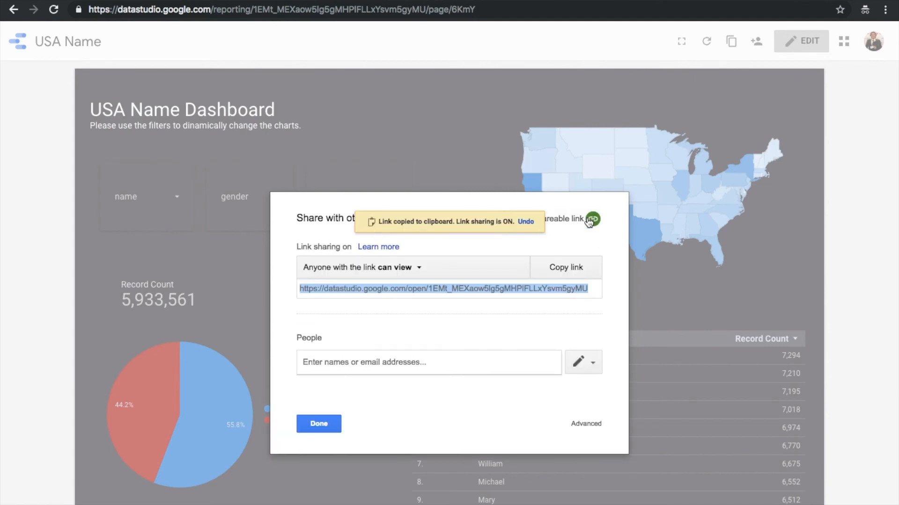
Open the copied shareable report link in a new browser window.
click(505, 292)
key(ctrl+shift+n)
key(ctrl+v)
key(Return)
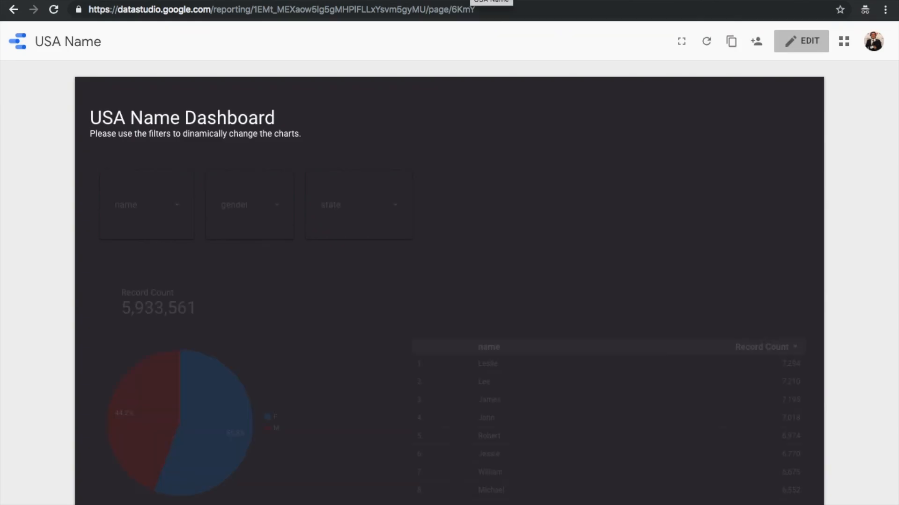
Review the dashboard opened from the shared link, switching it to edit mode and back to view mode.
scroll(586, 209, down, 1)
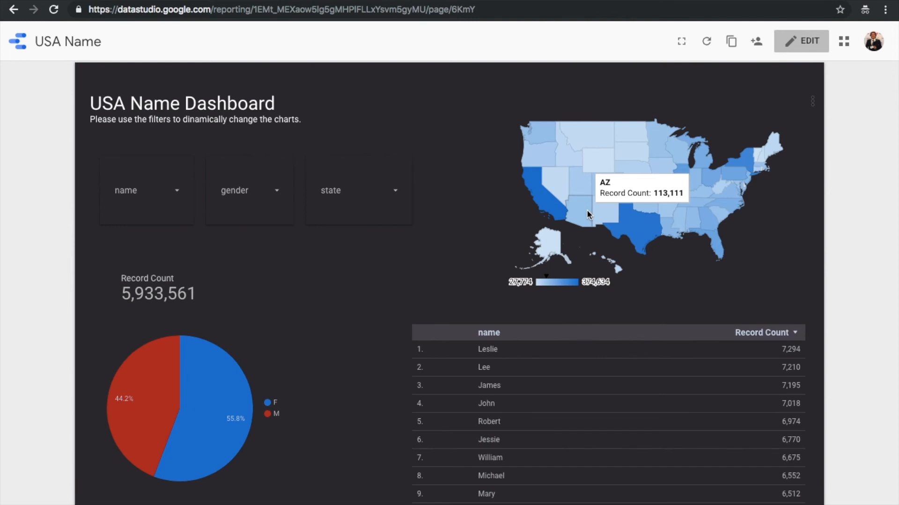
scroll(587, 214, down, 1)
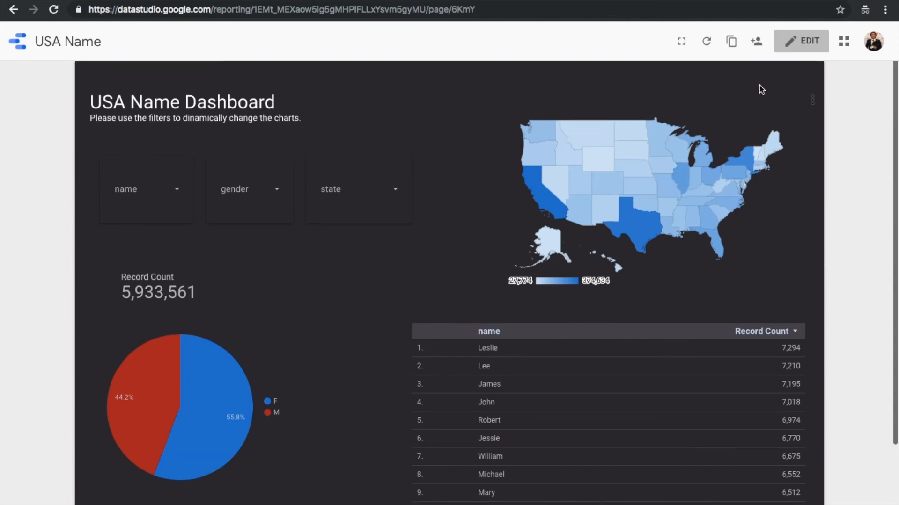
click(828, 44)
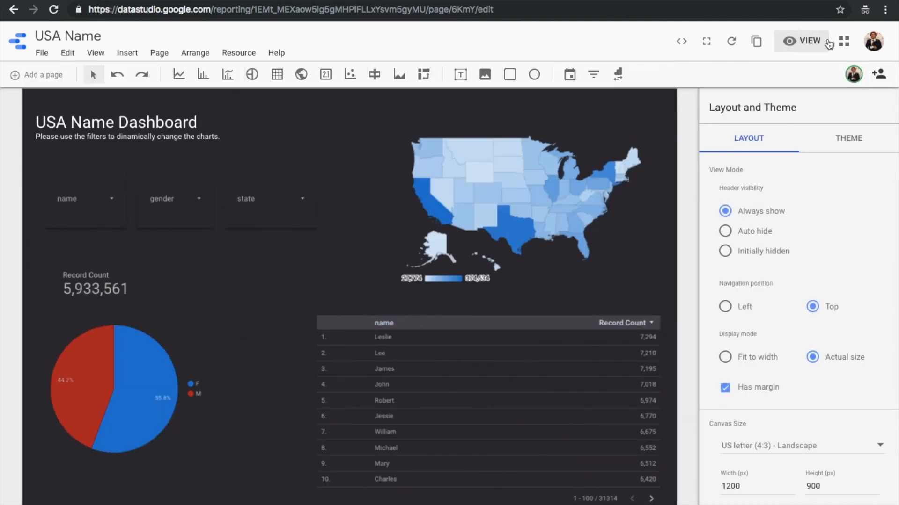
click(828, 43)
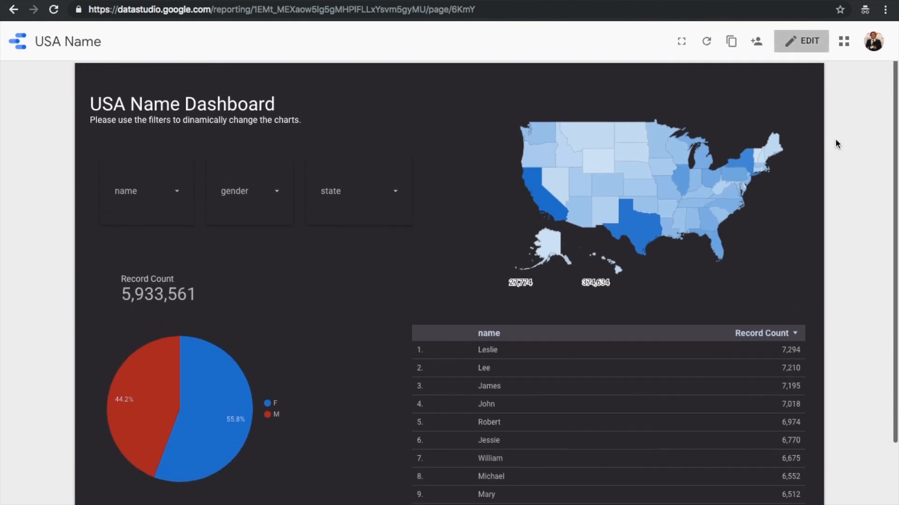
scroll(835, 139, down, 3)
Return to the original USA Name report and close its sharing settings.
mouse_move(354, 1)
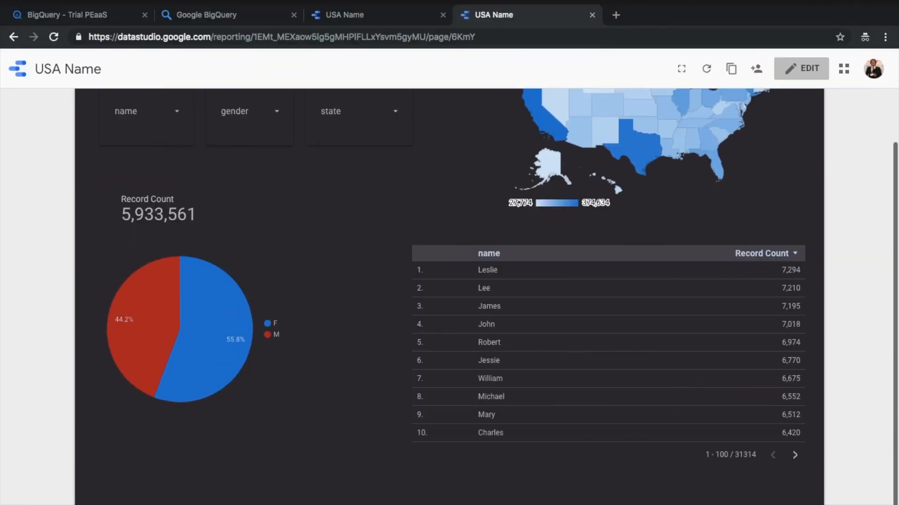
click(347, 12)
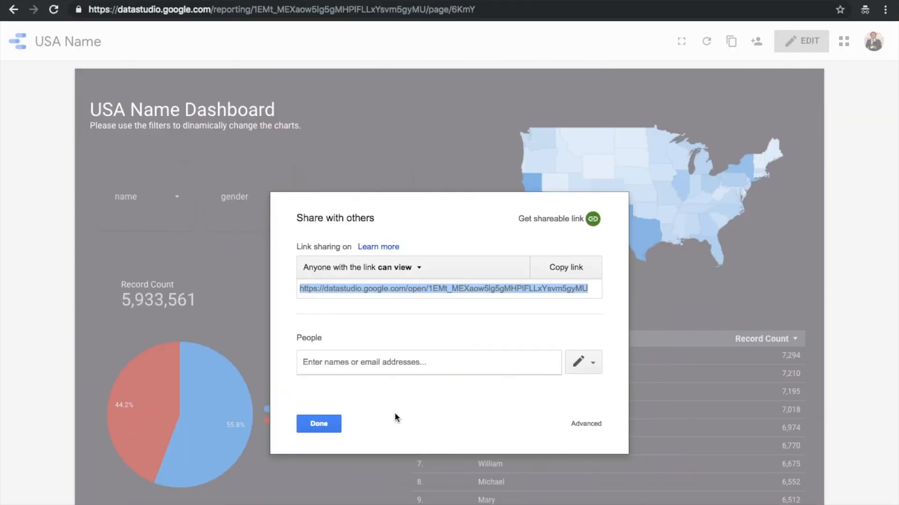
click(319, 451)
Review the finished dashboard and the source table usa_1910_current in BigQuery, and return to the report.
scroll(419, 284, down, 1)
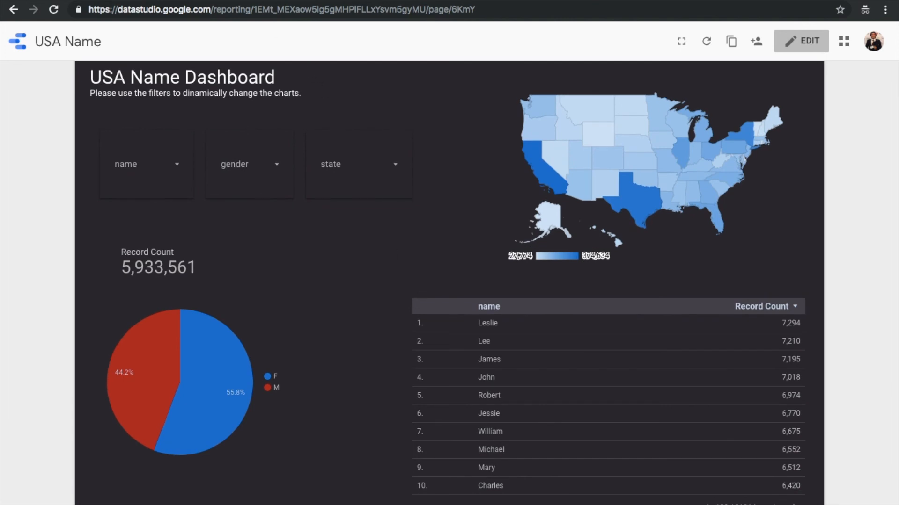
click(176, 0)
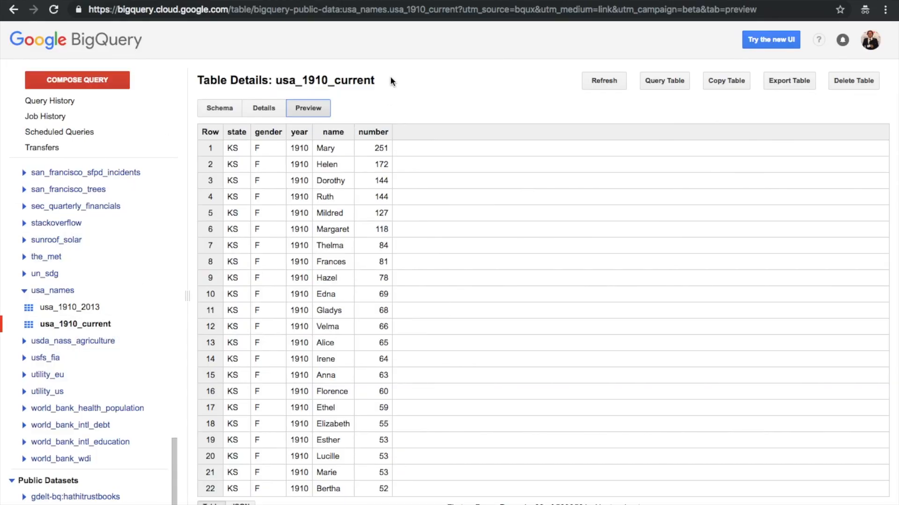
click(386, 0)
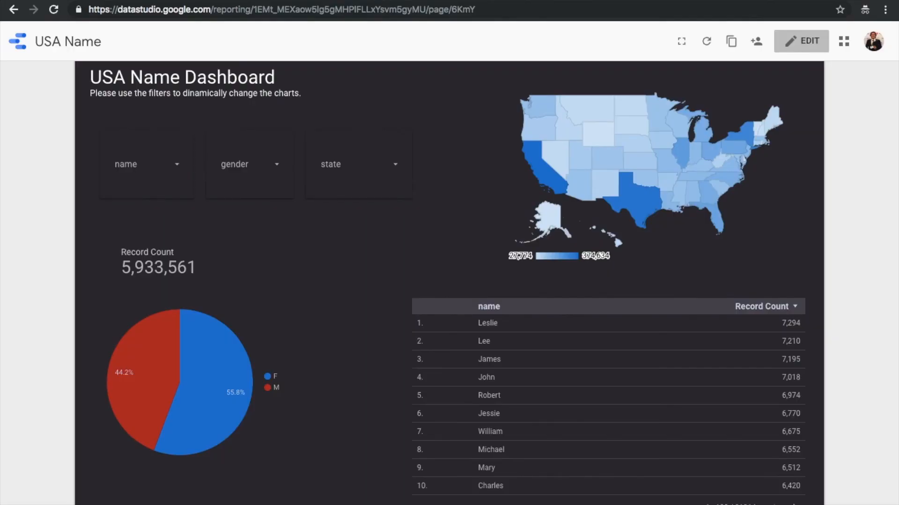